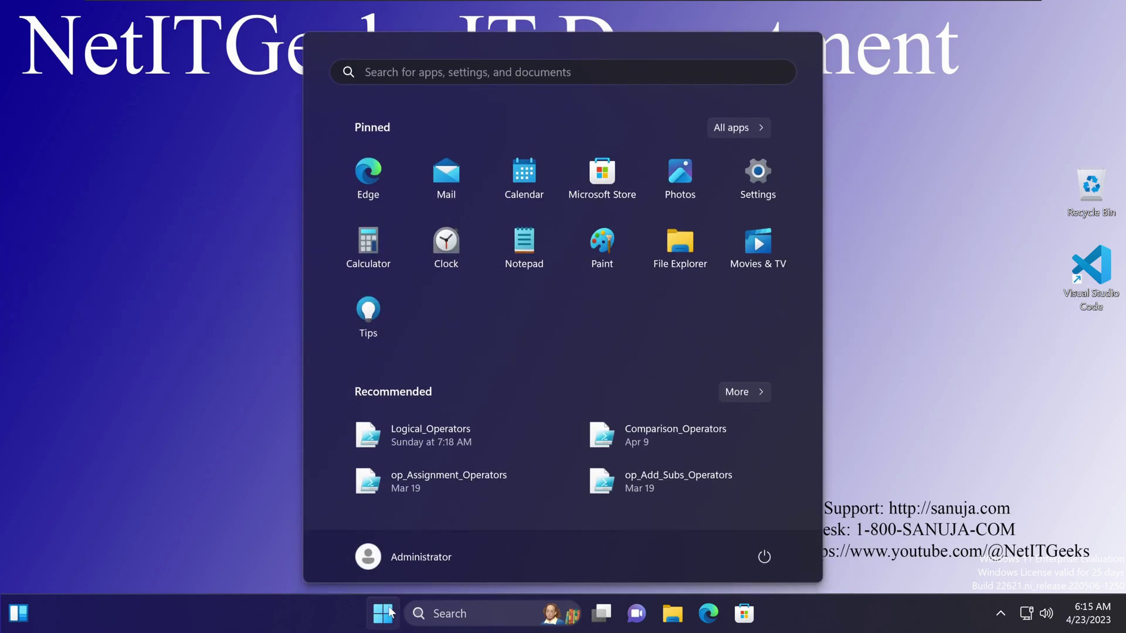
# Search the Start menu for 'print' and open the Printers & scanners settings
pyautogui.write('print')
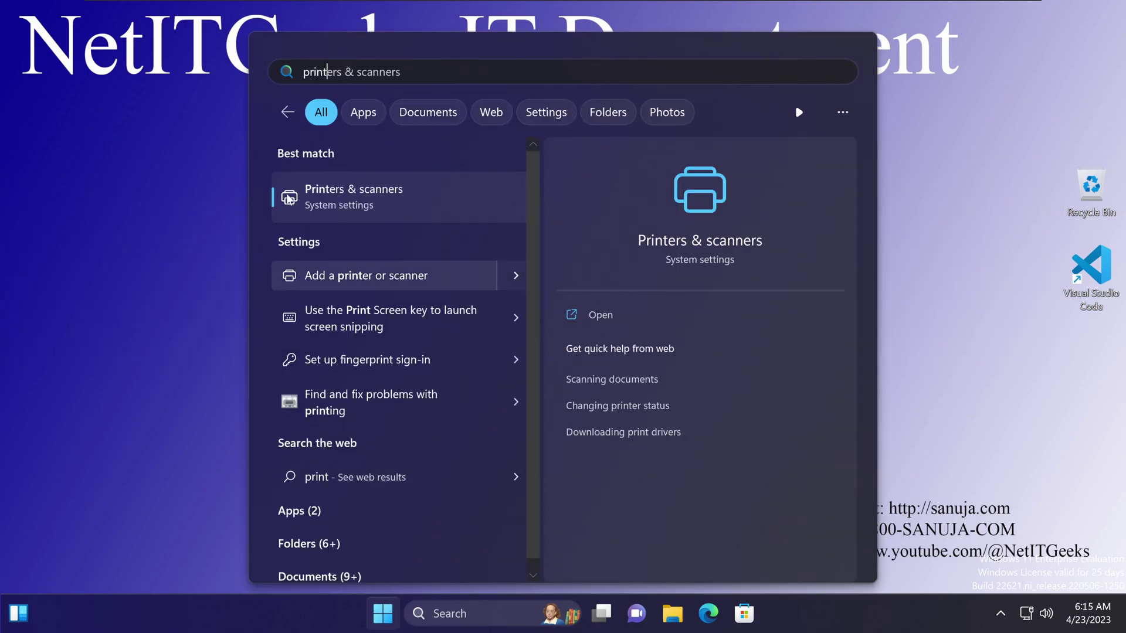
pyautogui.click(345, 196)
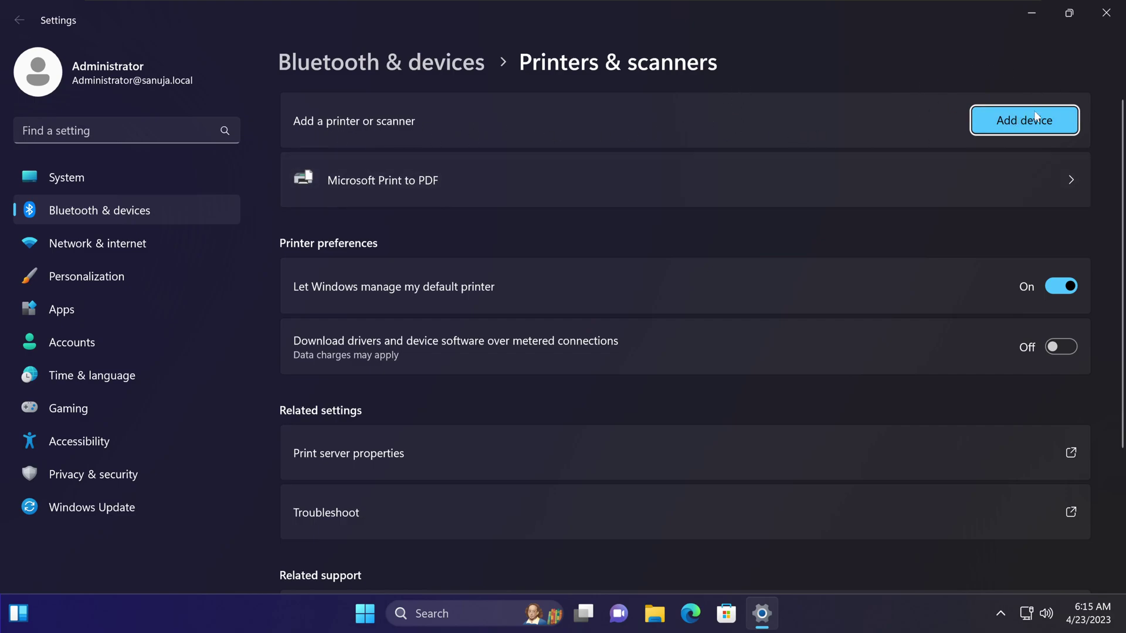
# Start a manual printer add by IP address with TCP/IP Device, then cancel the wizard
pyautogui.click(1021, 127)
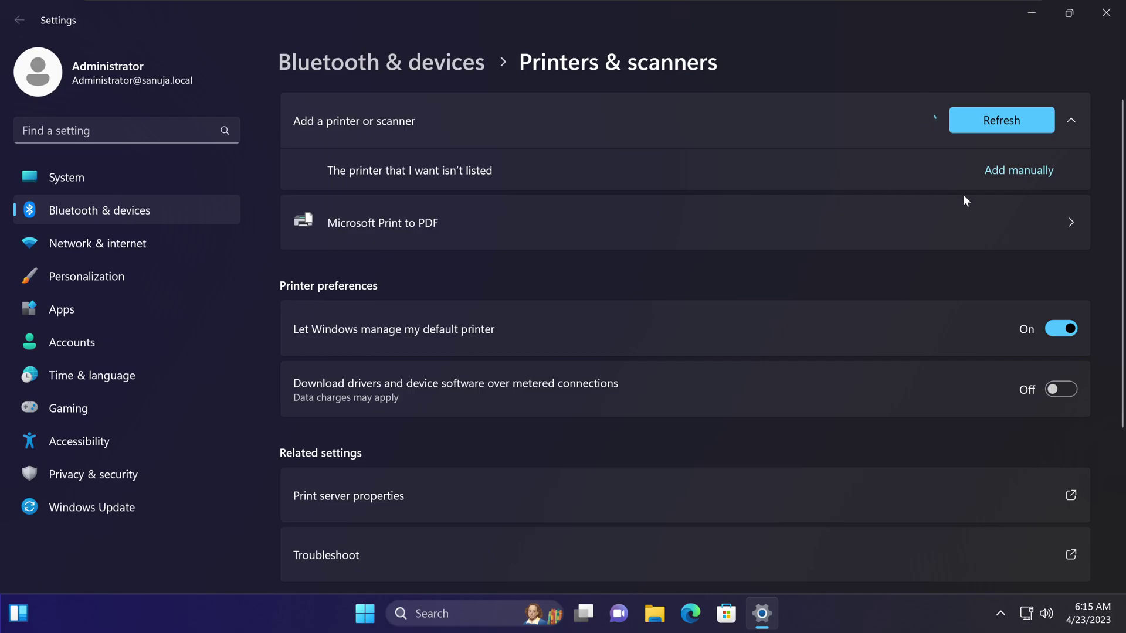
pyautogui.click(1007, 178)
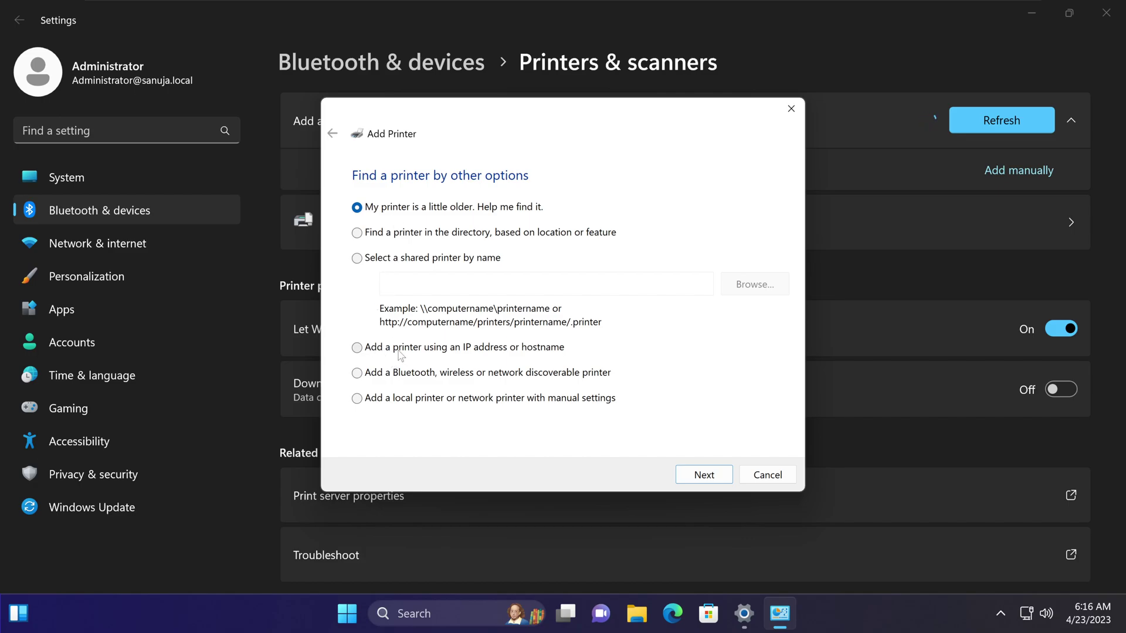
pyautogui.click(545, 352)
pyautogui.click(704, 475)
pyautogui.click(578, 224)
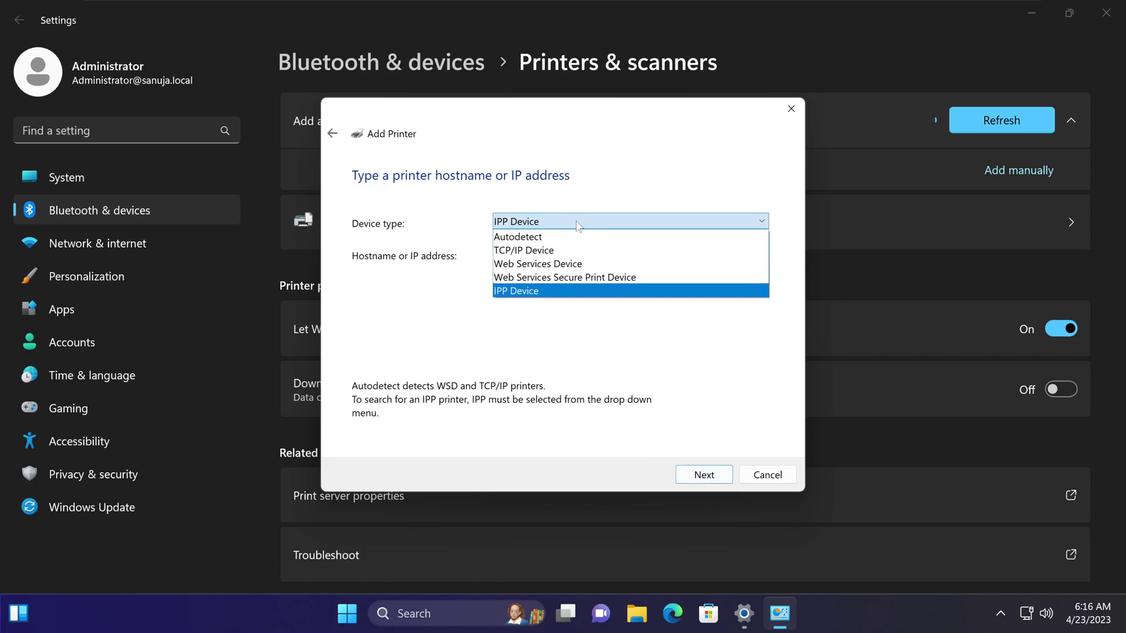
pyautogui.click(505, 253)
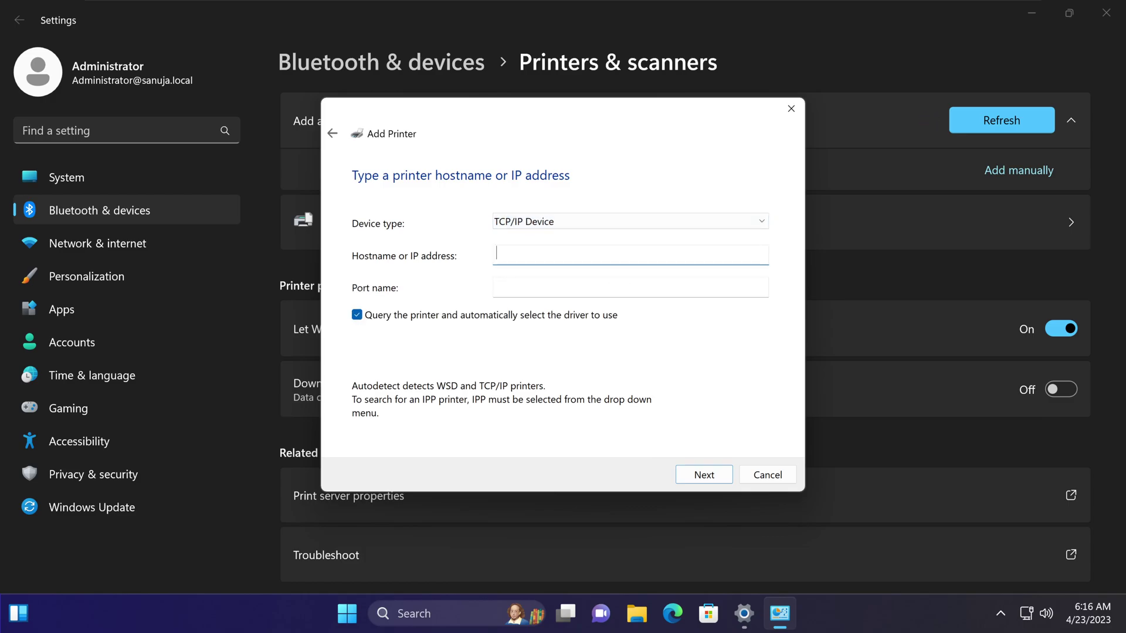
pyautogui.click(497, 286)
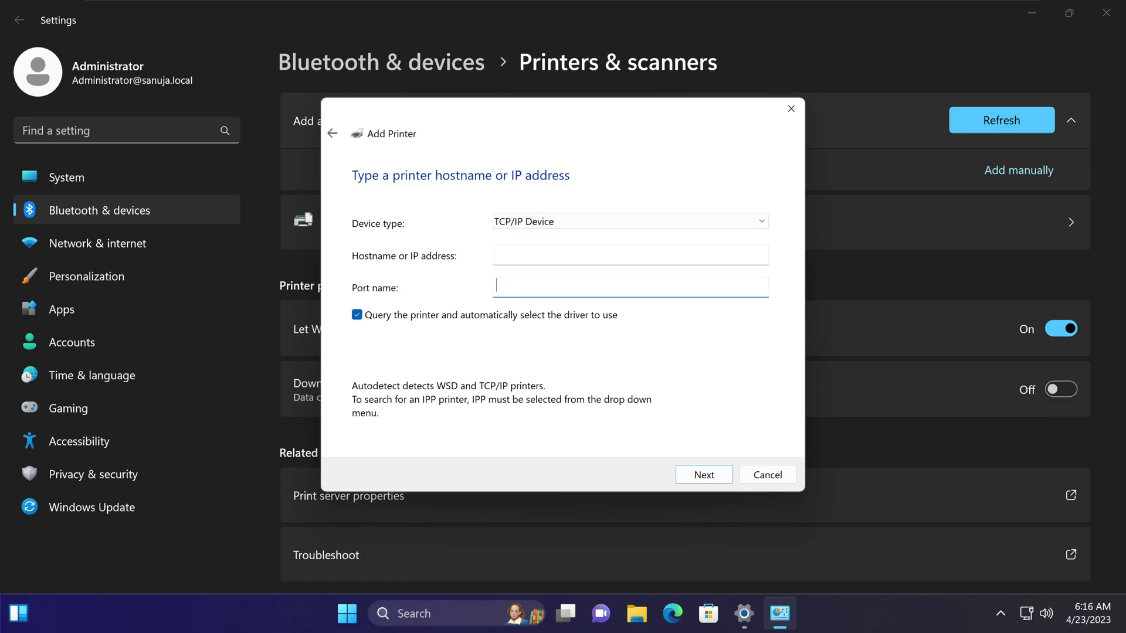
pyautogui.click(770, 475)
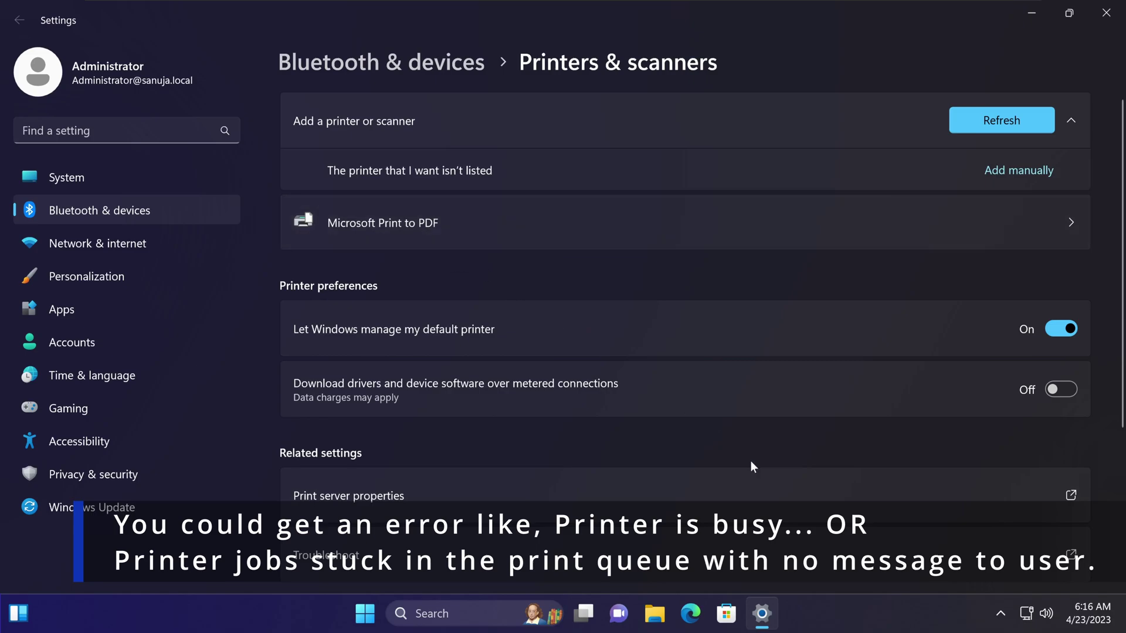
# Show the hidden notification-area icons, then dismiss them and return to Settings
pyautogui.click(1002, 614)
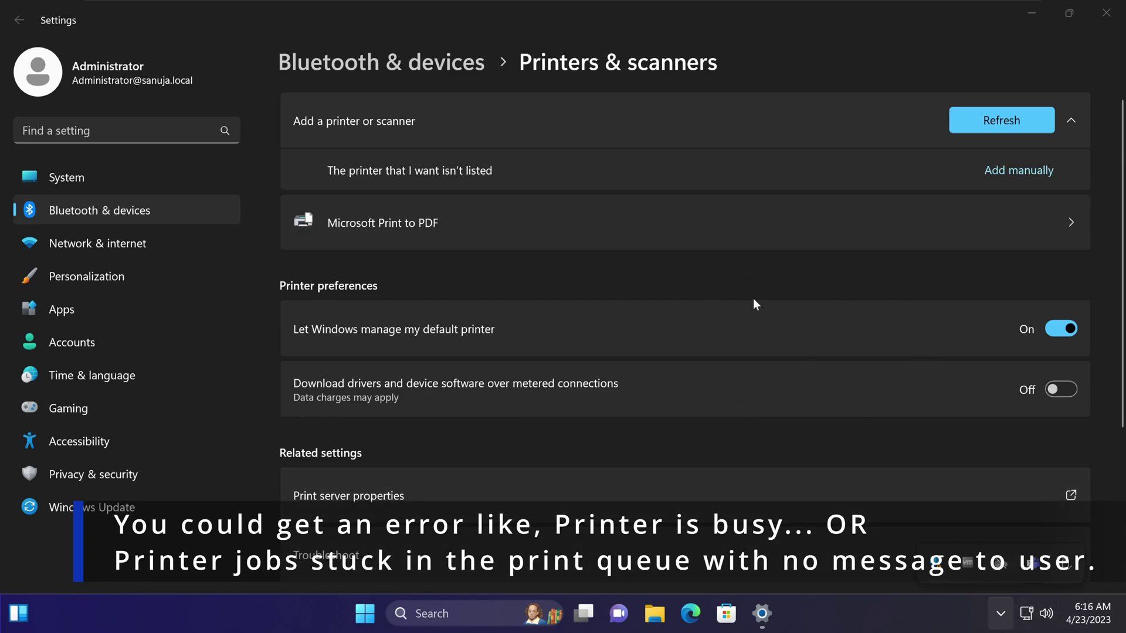
pyautogui.click(754, 265)
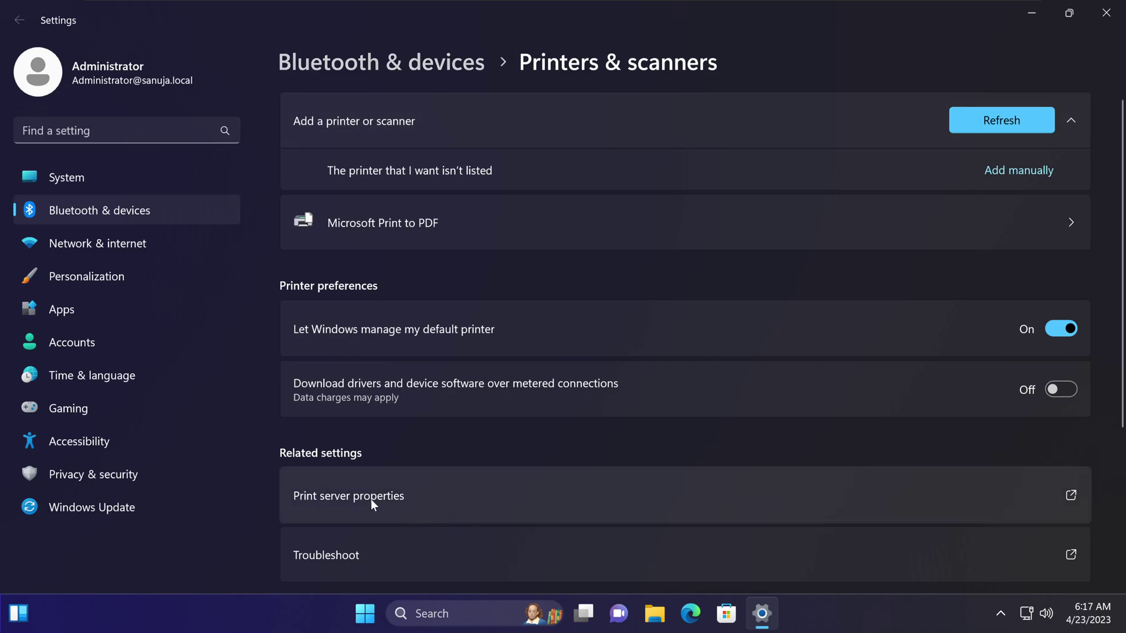
# Open Print Server Properties on the Ports tab and sort ports by description, then port name
pyautogui.click(396, 501)
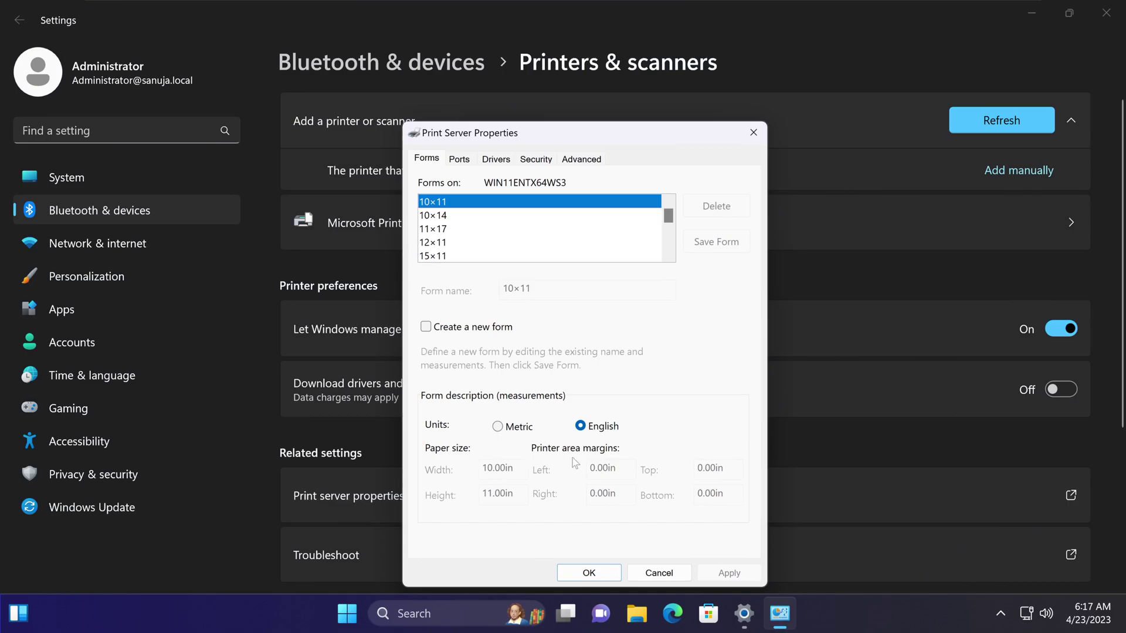
pyautogui.click(463, 166)
pyautogui.click(497, 342)
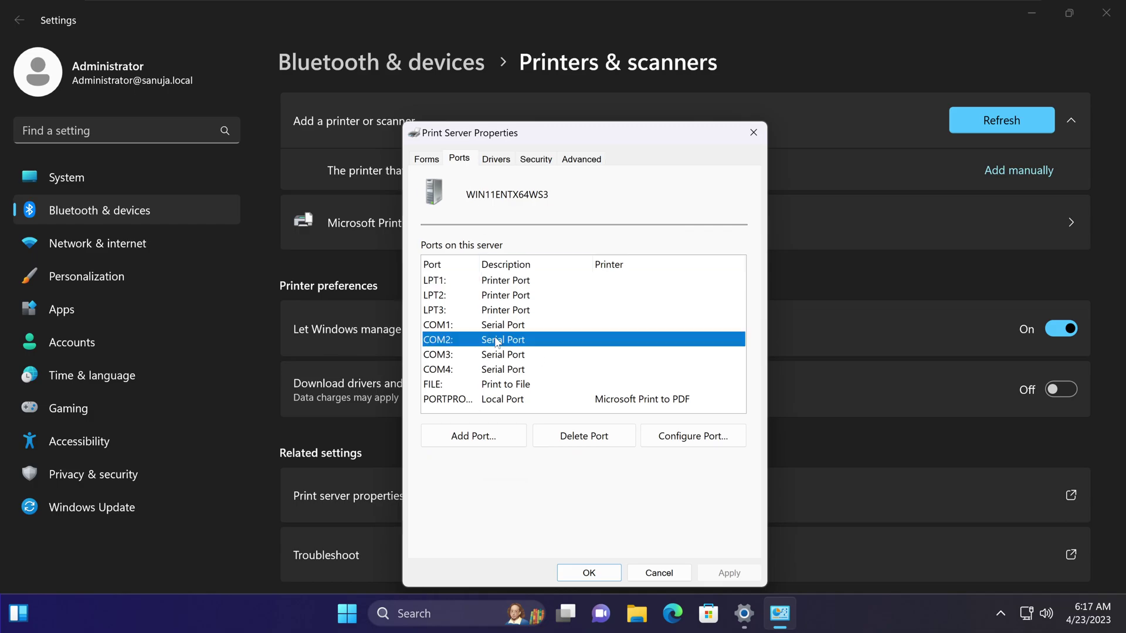
pyautogui.click(509, 398)
pyautogui.click(512, 370)
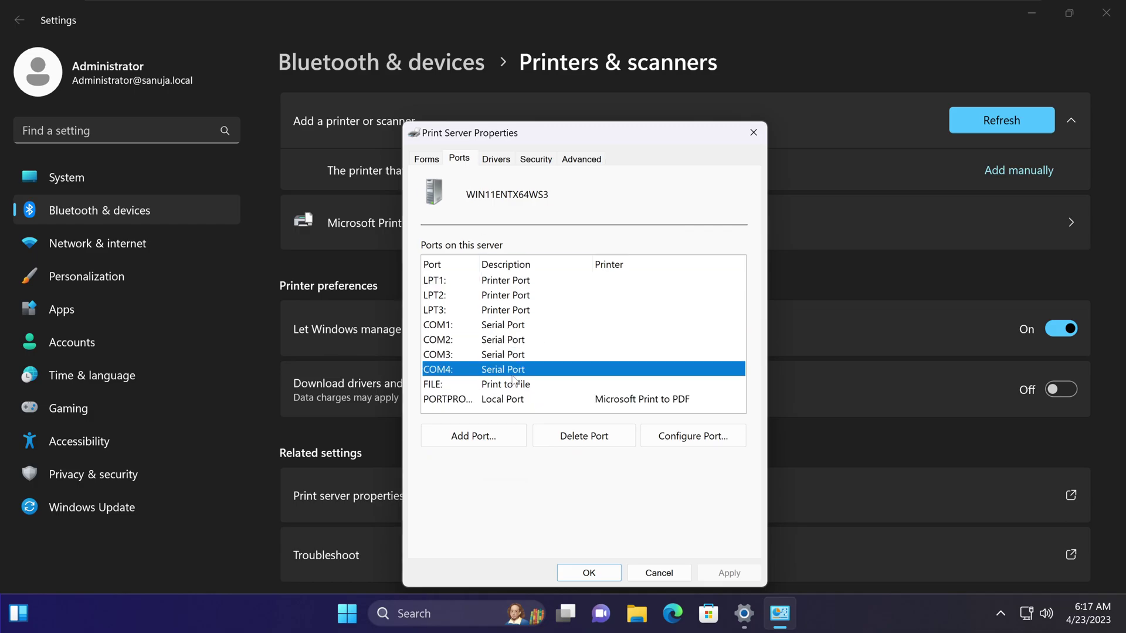
pyautogui.click(512, 356)
pyautogui.click(524, 297)
pyautogui.click(517, 265)
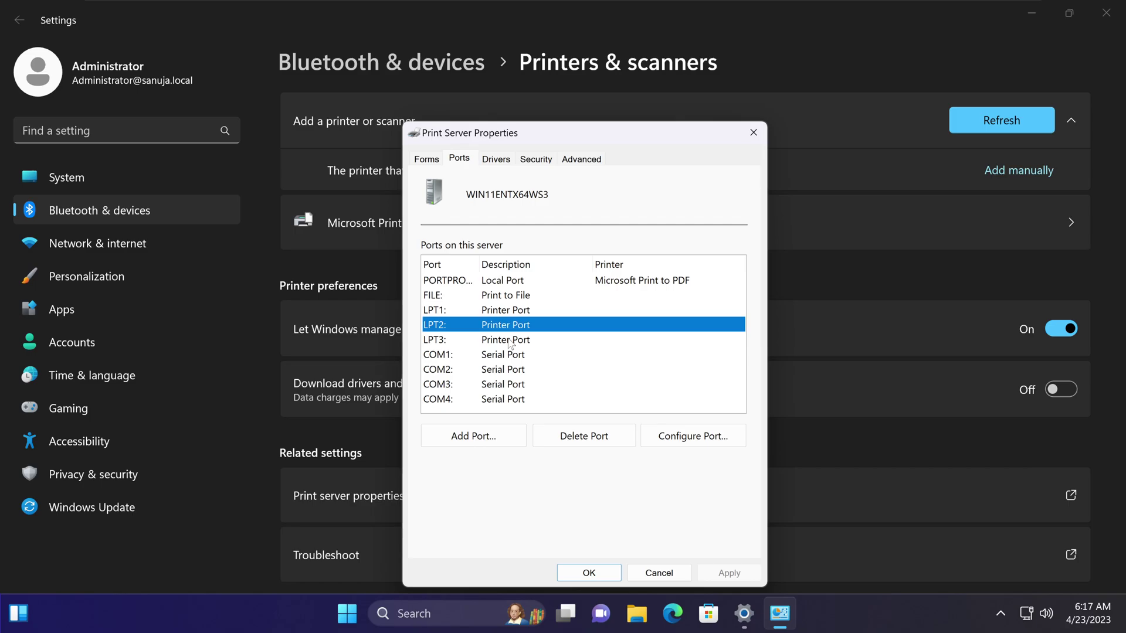
pyautogui.click(449, 264)
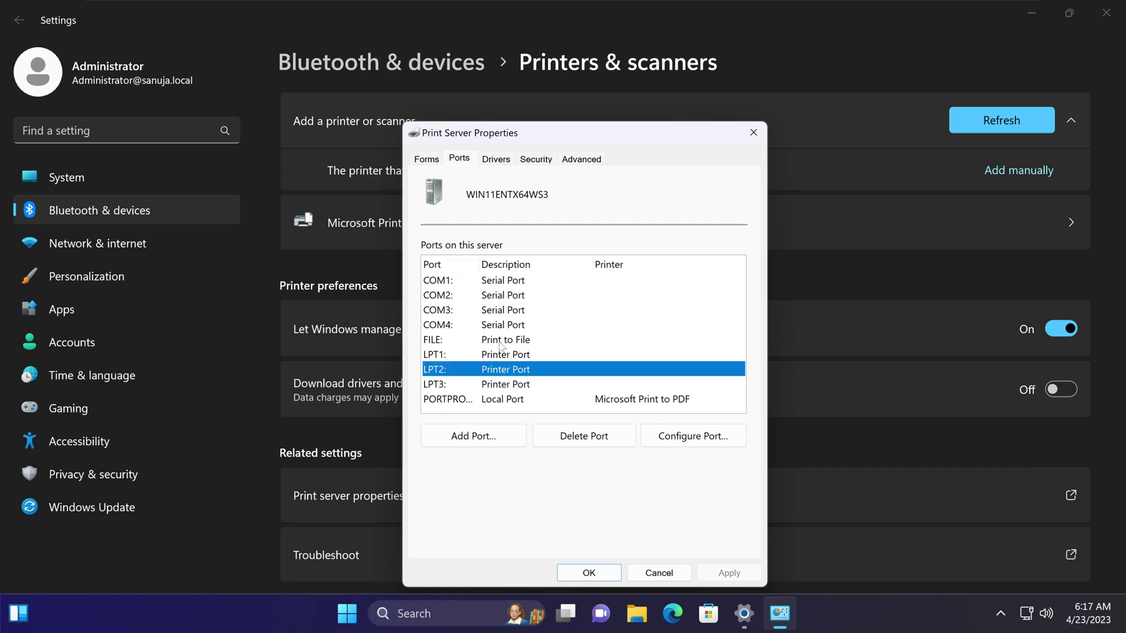
# Select the PORTPROMPT: port, request Delete Port, then cancel the deletion
pyautogui.click(493, 400)
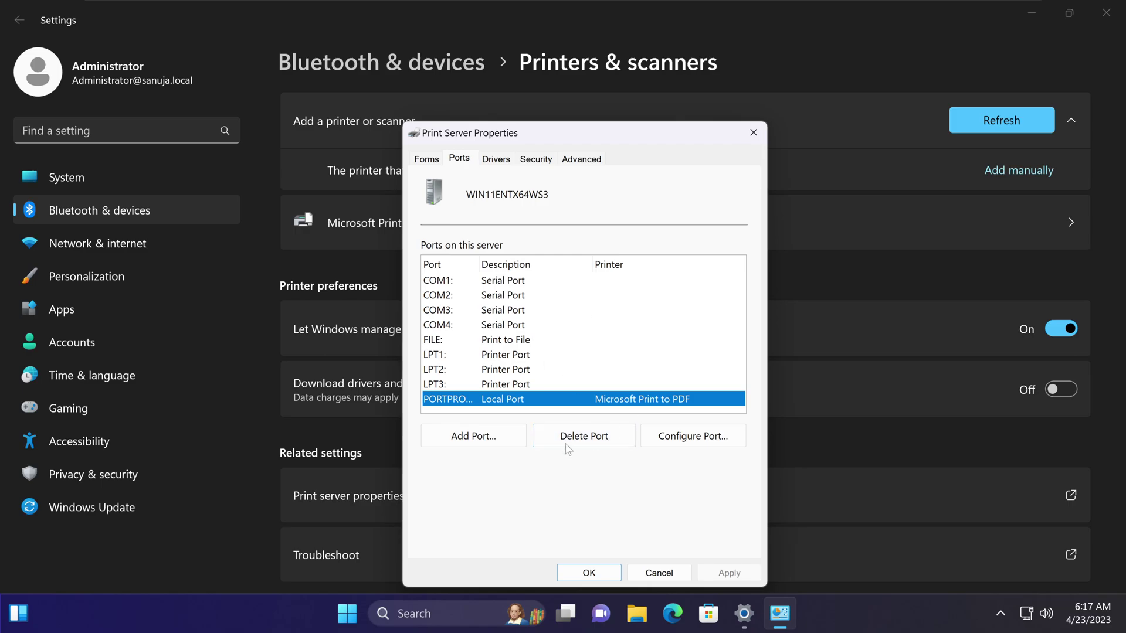
pyautogui.click(482, 340)
pyautogui.click(499, 283)
pyautogui.click(493, 371)
pyautogui.click(486, 401)
pyautogui.click(594, 443)
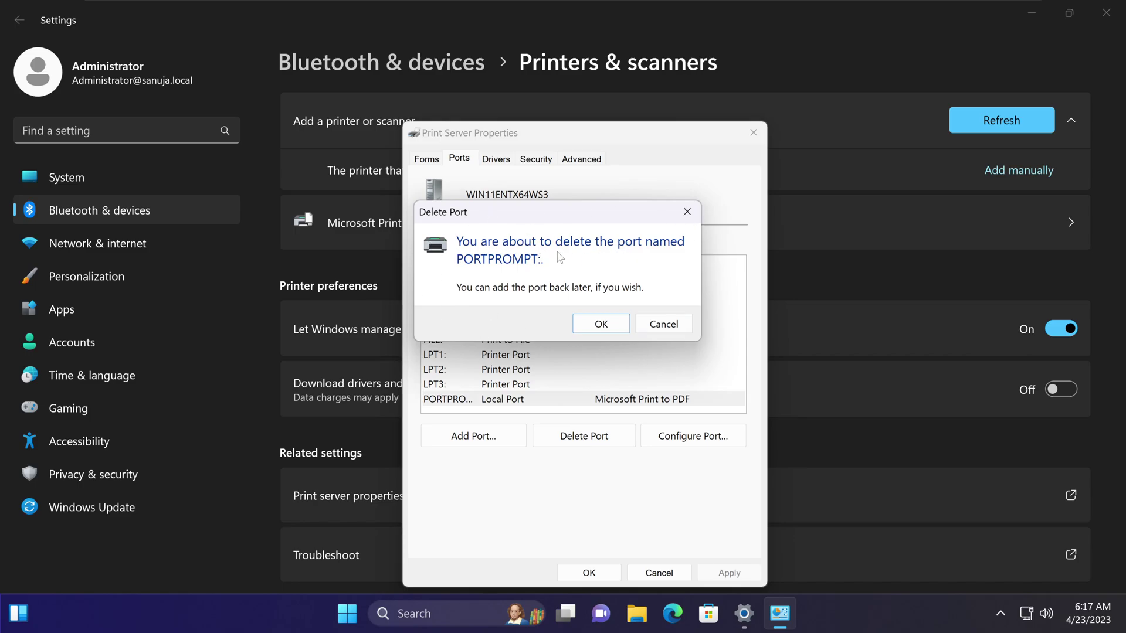
pyautogui.click(686, 325)
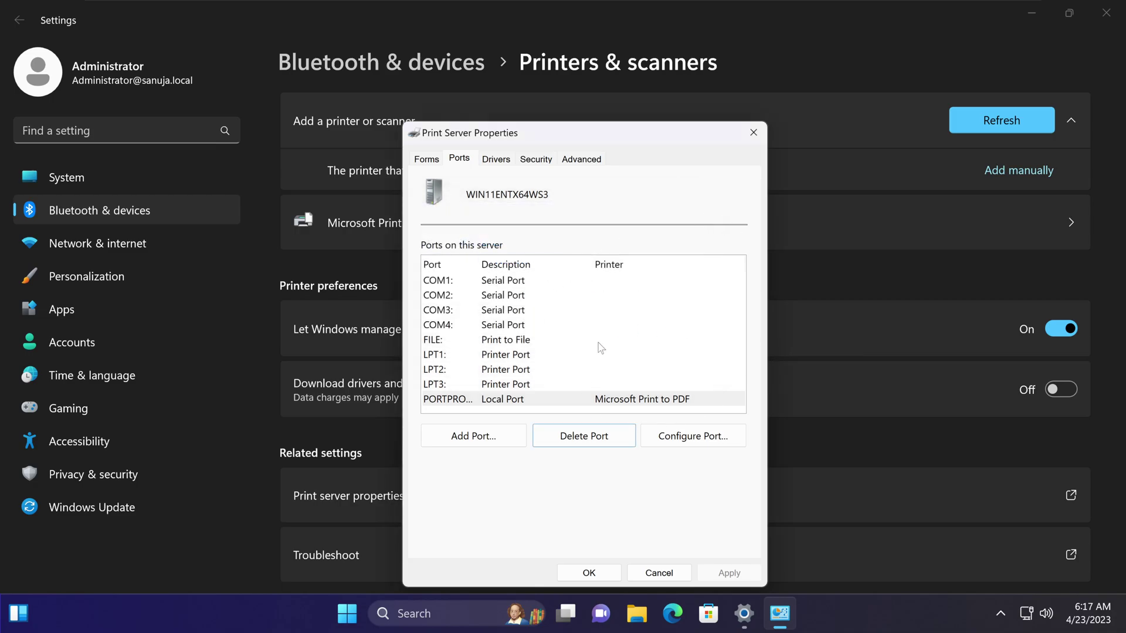
# Move the dialog right, widen the Port column, and select the PORTPROMPT: port
pyautogui.moveTo(608, 134); pyautogui.dragTo(759, 128)
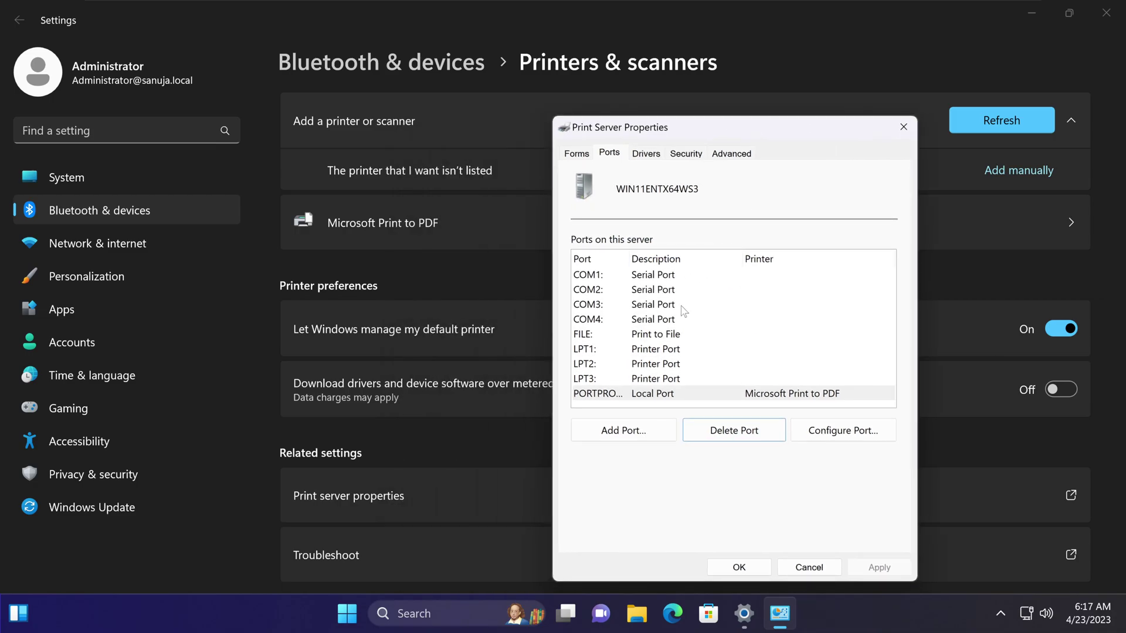
pyautogui.moveTo(629, 258); pyautogui.dragTo(686, 259)
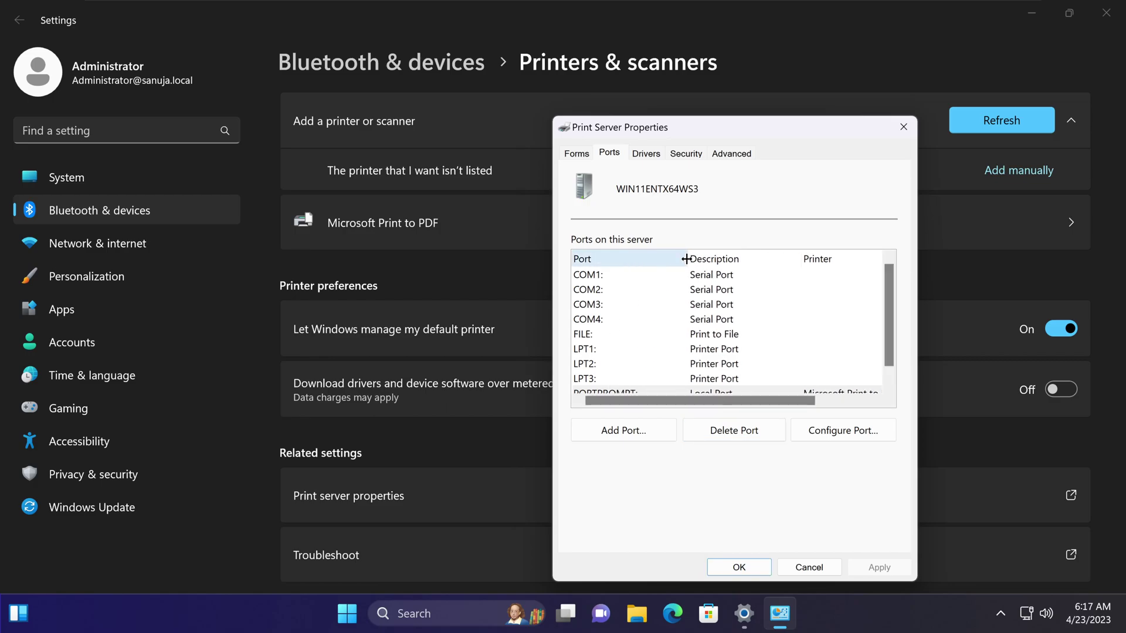
pyautogui.scroll(-1, 622, 360)
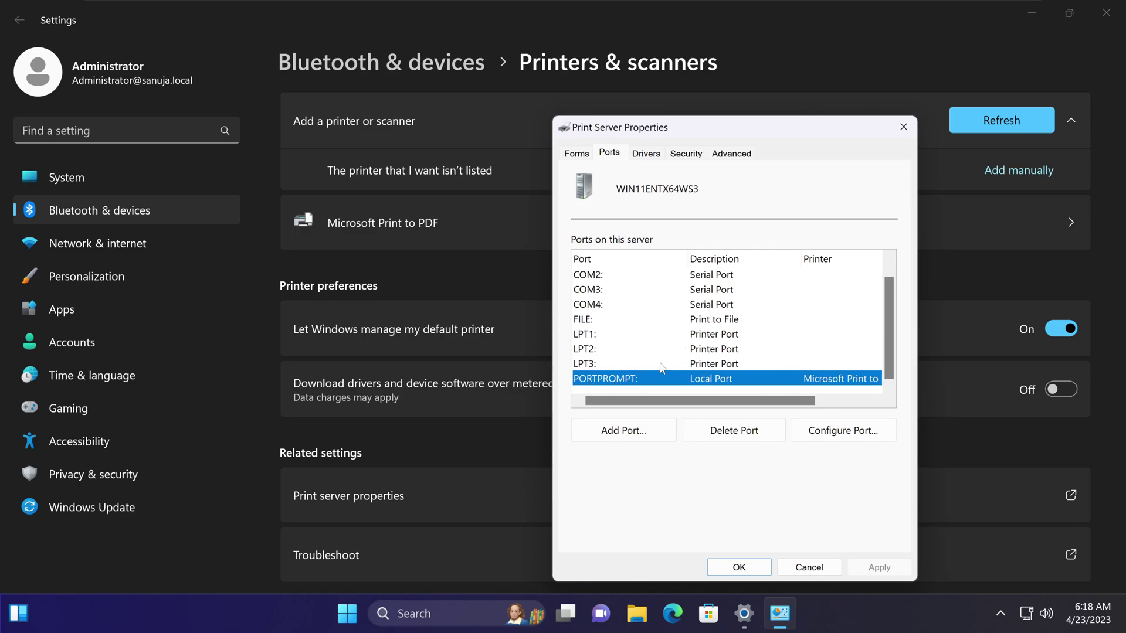
pyautogui.click(616, 363)
pyautogui.click(617, 335)
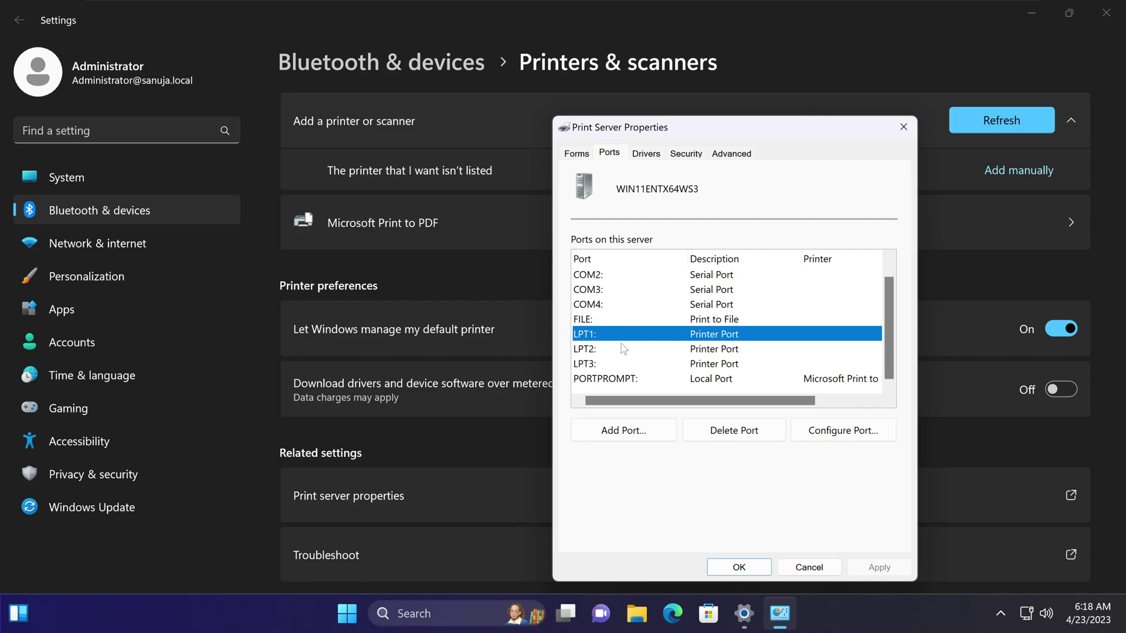
pyautogui.click(604, 320)
pyautogui.click(605, 350)
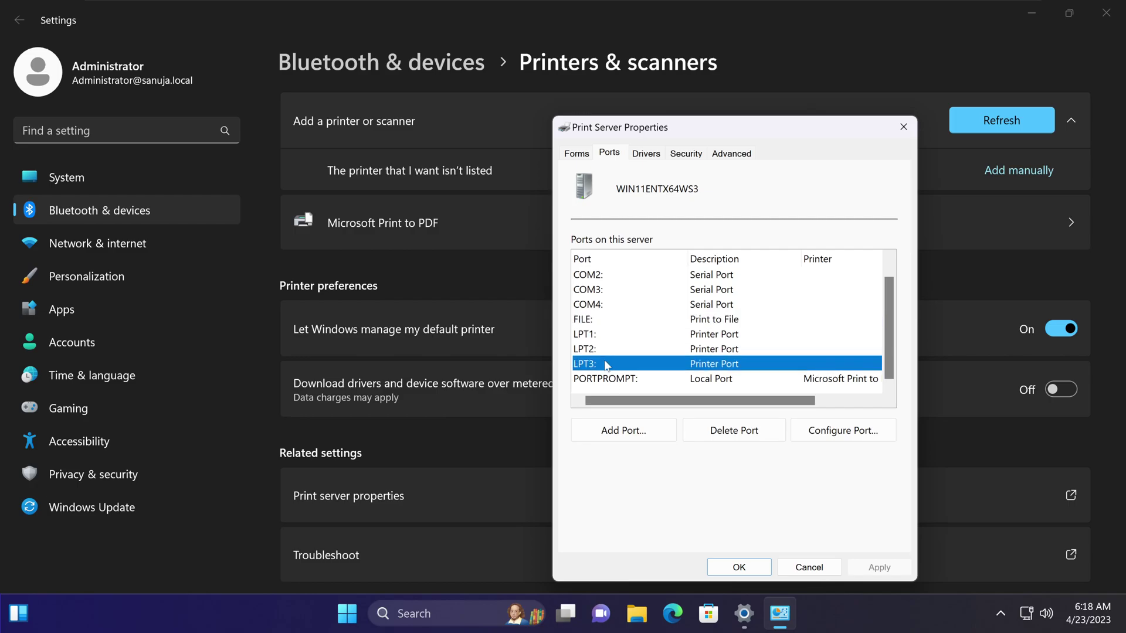
pyautogui.click(610, 336)
pyautogui.click(602, 350)
pyautogui.click(602, 366)
pyautogui.click(603, 339)
pyautogui.click(613, 352)
pyautogui.click(611, 368)
pyautogui.click(614, 378)
pyautogui.click(609, 332)
pyautogui.click(608, 350)
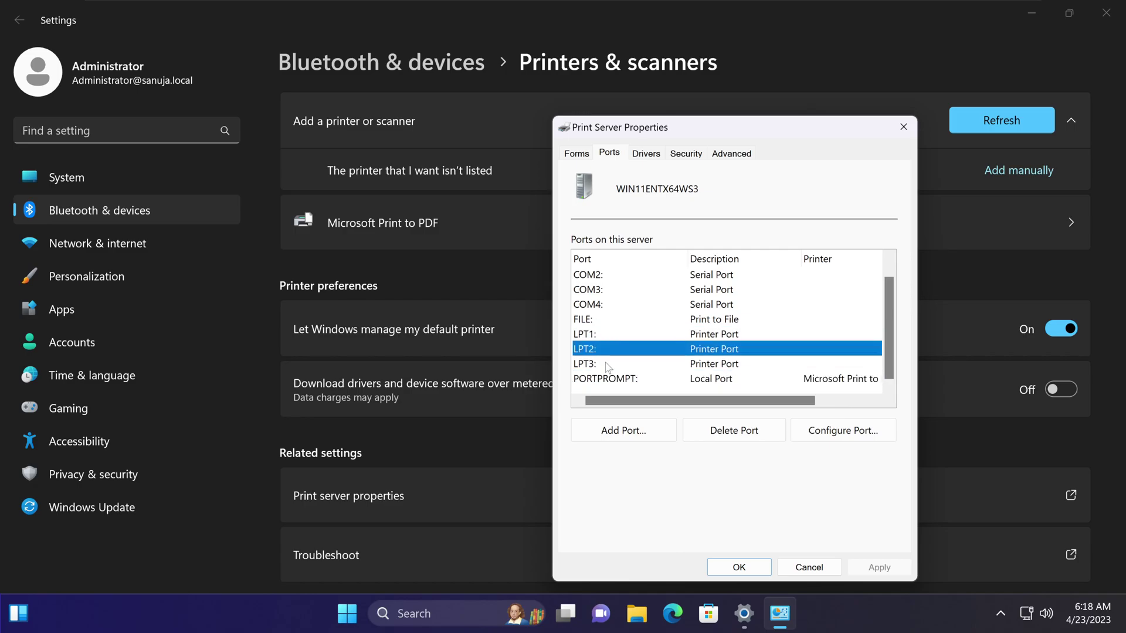
pyautogui.click(607, 365)
pyautogui.click(623, 379)
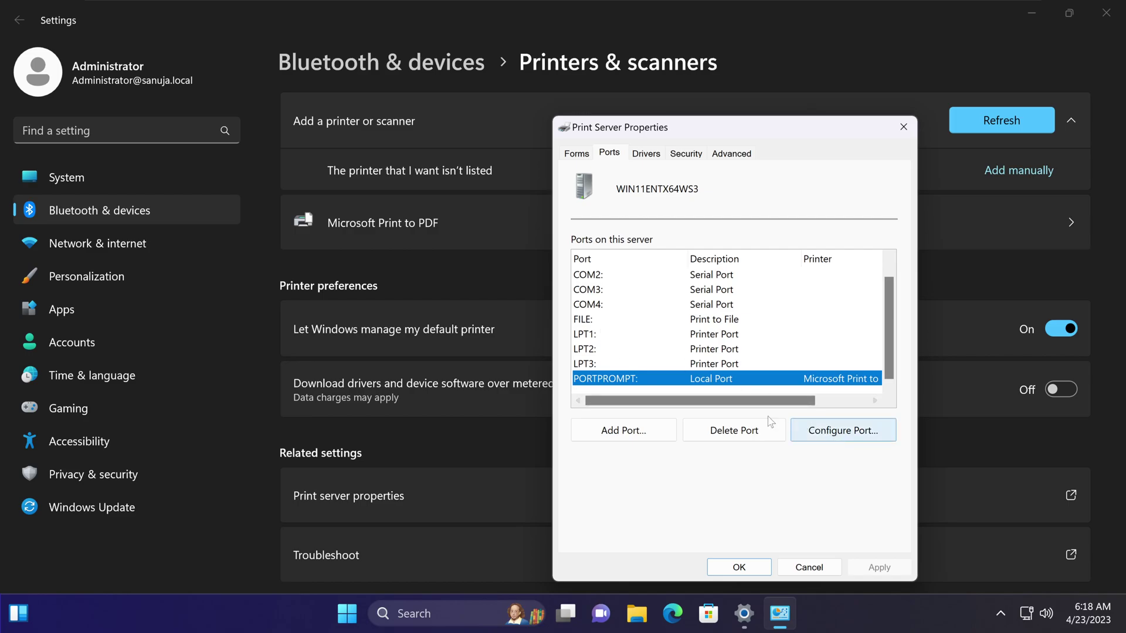
# Cancel deleting PORTPROMPT: so the port is kept, and close Print Server Properties
pyautogui.click(751, 441)
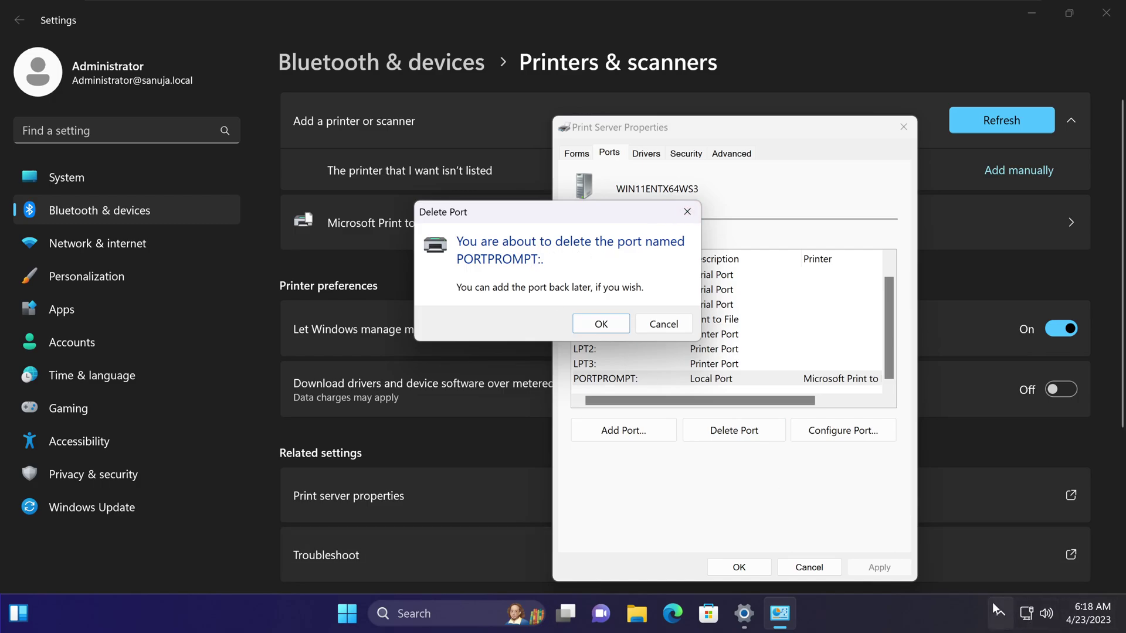
pyautogui.moveTo(664, 324); pyautogui.dragTo(598, 263)
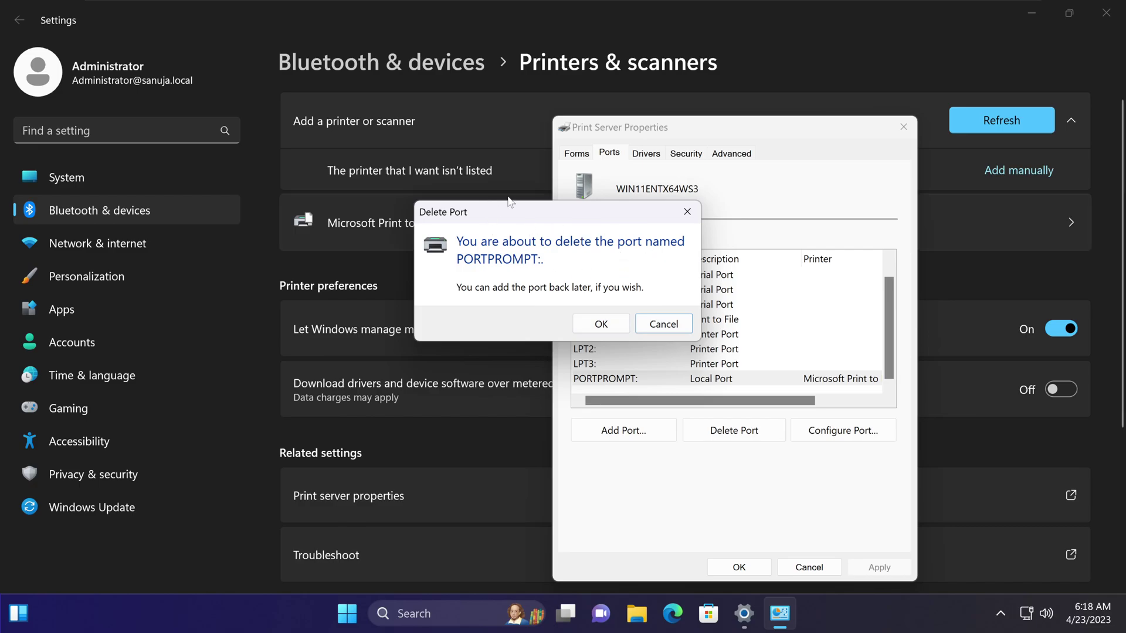
pyautogui.click(675, 327)
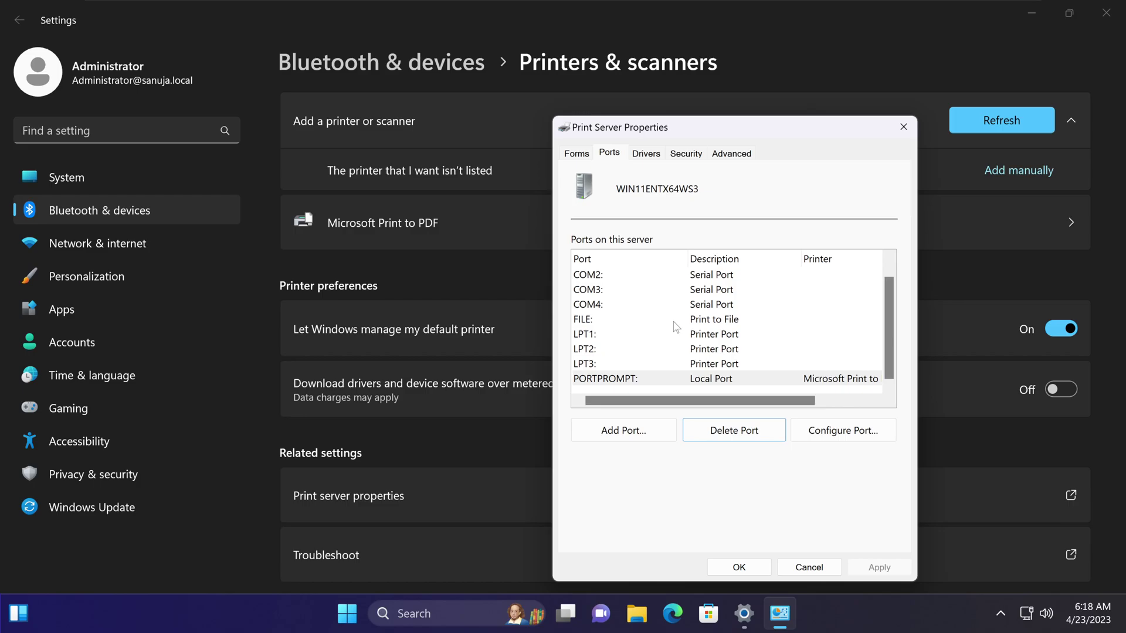
pyautogui.click(904, 127)
# Launch Services from a Start search for 'services', then close it again
pyautogui.click(369, 622)
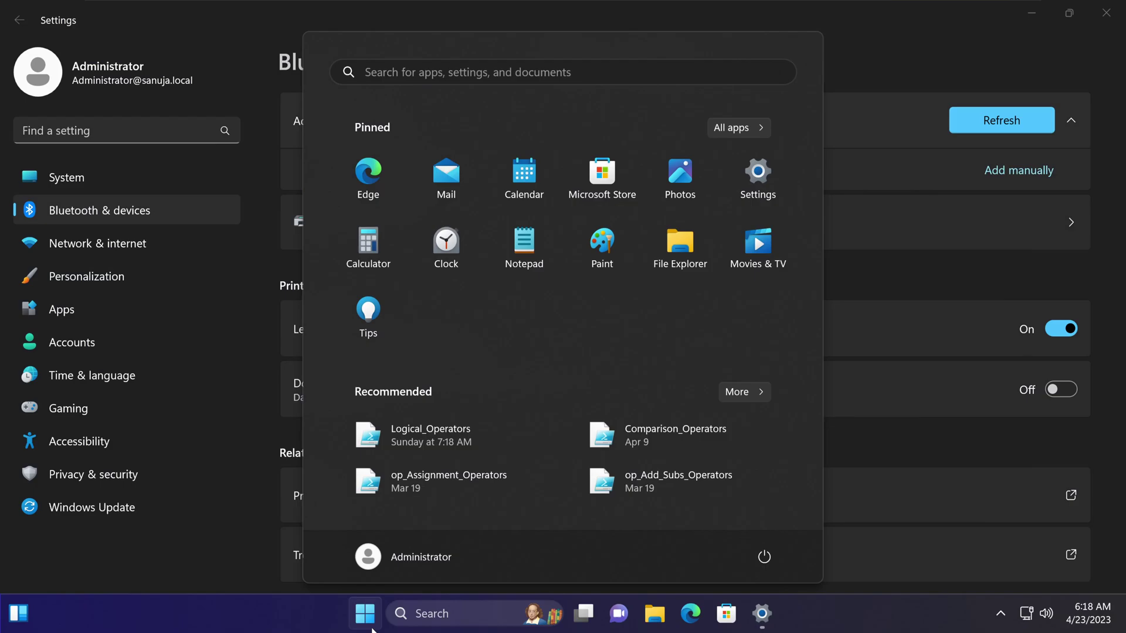
pyautogui.write('services')
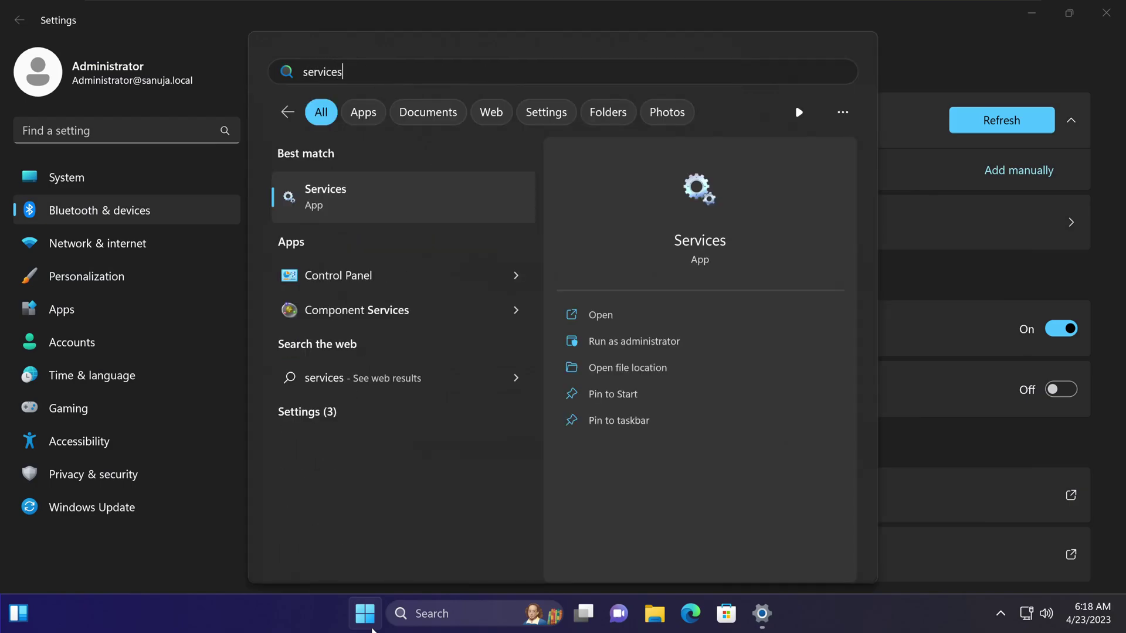
pyautogui.click(437, 199)
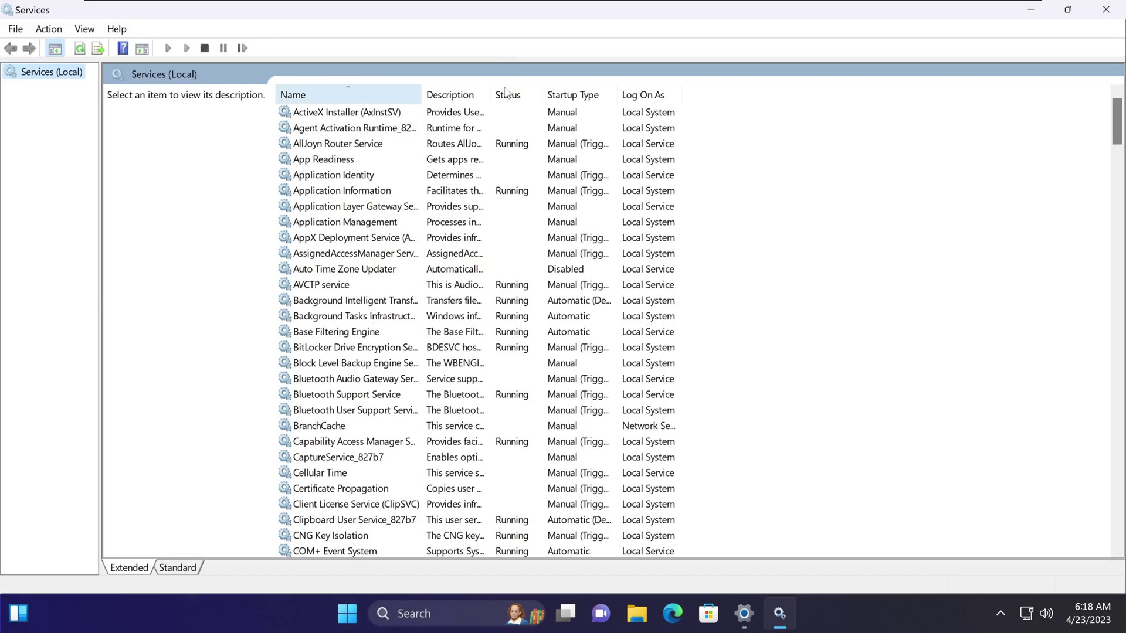
pyautogui.click(1107, 9)
# Open the Run dialog from Start search and launch services.msc
pyautogui.click(367, 626)
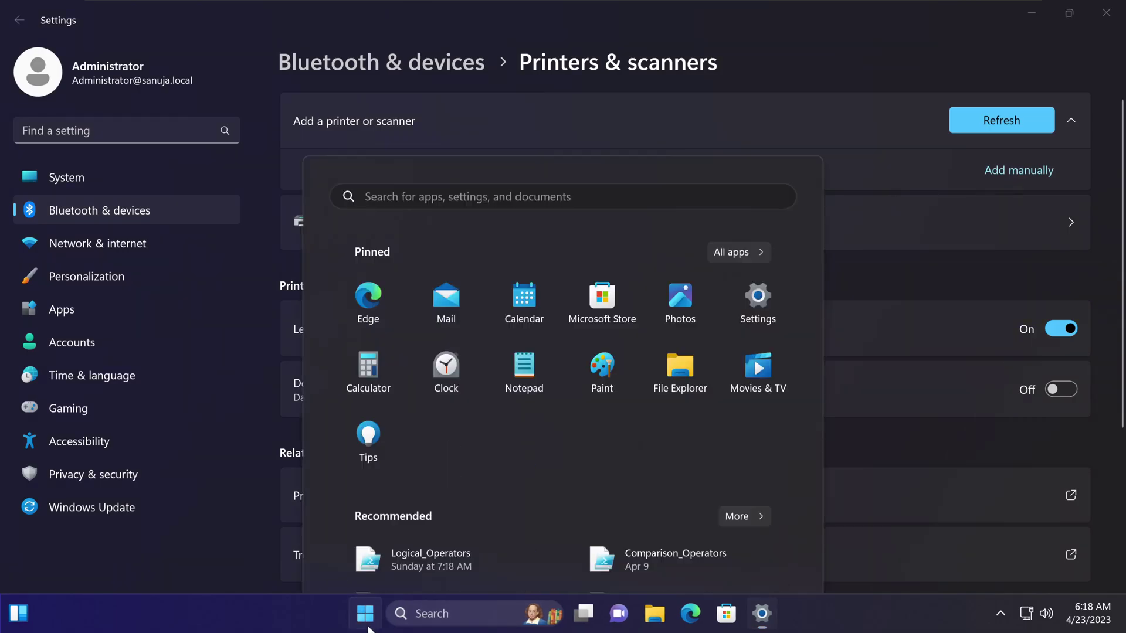
pyautogui.write('run')
pyautogui.press('Return')
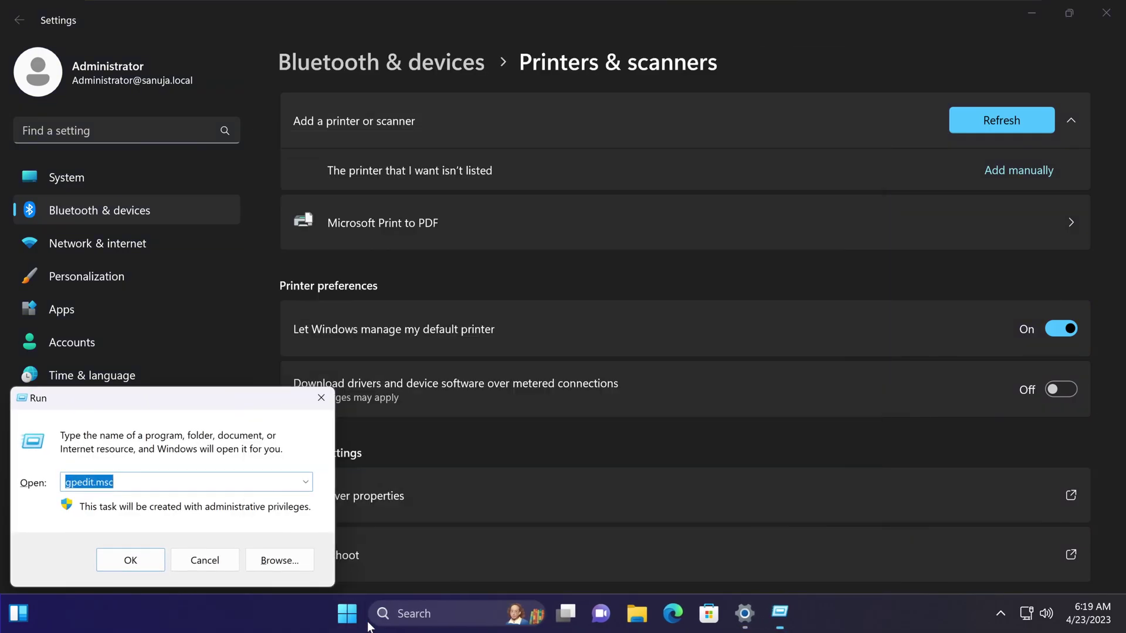
pyautogui.write('services')
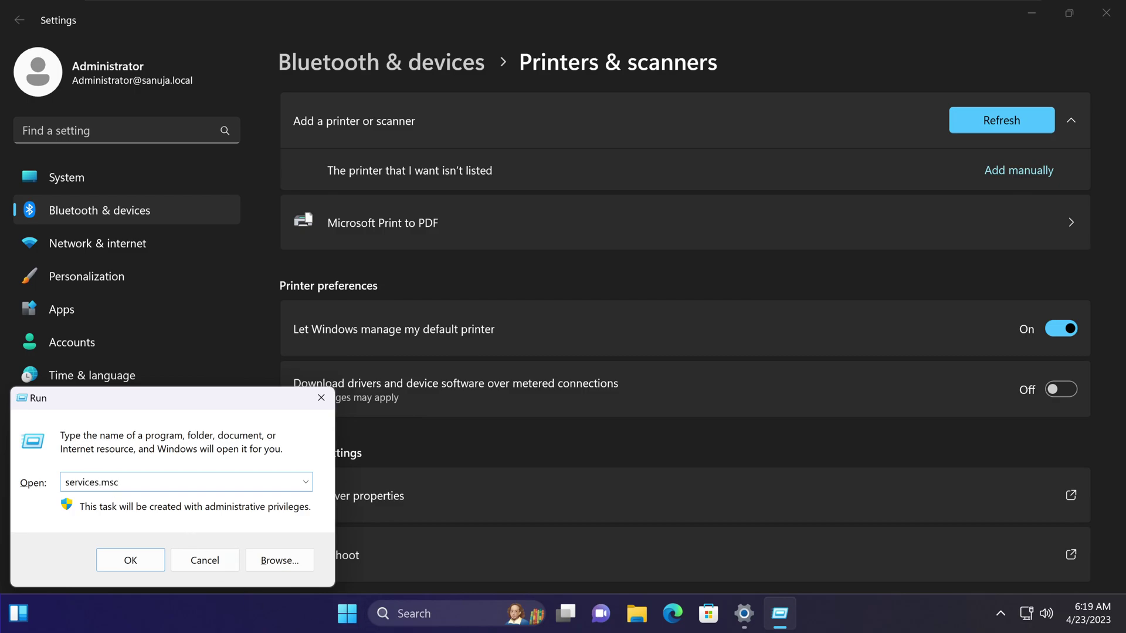
pyautogui.click(131, 560)
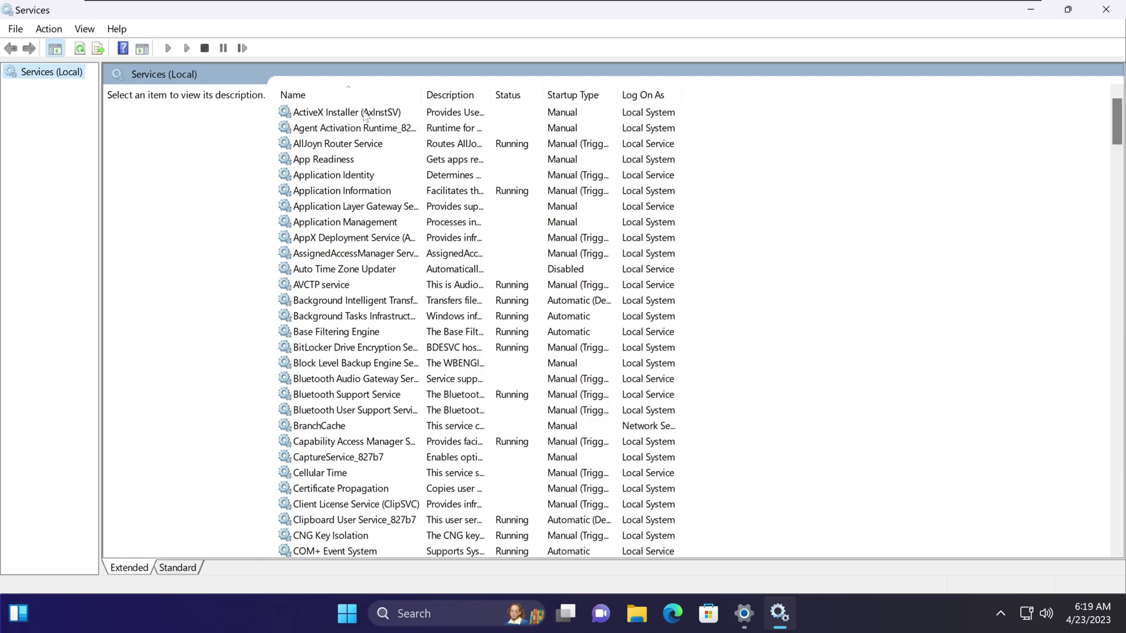
# Type 'print' in the services list to jump to Print Spooler and open its properties
pyautogui.scroll(-20, 1117, 235)
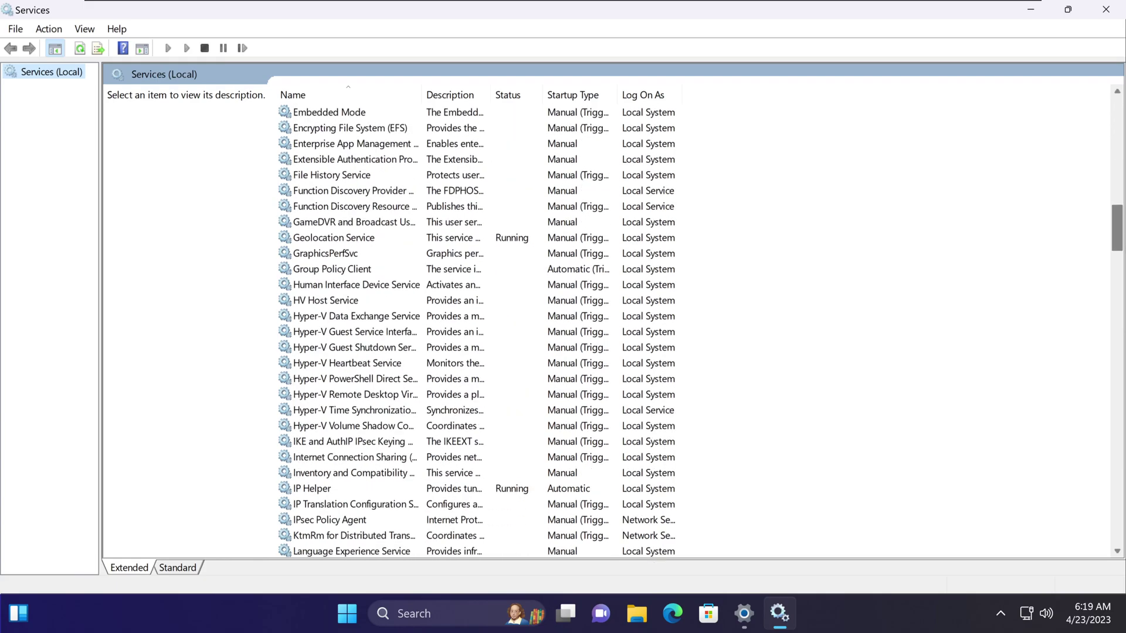
pyautogui.moveTo(1117, 249); pyautogui.dragTo(1118, 116)
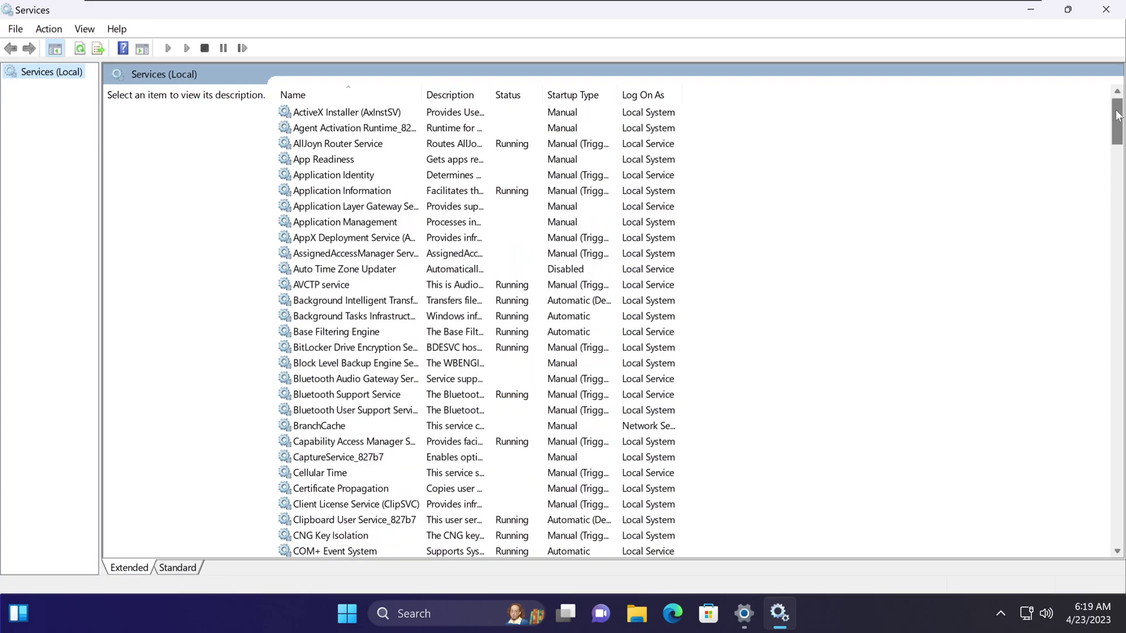
pyautogui.click(334, 113)
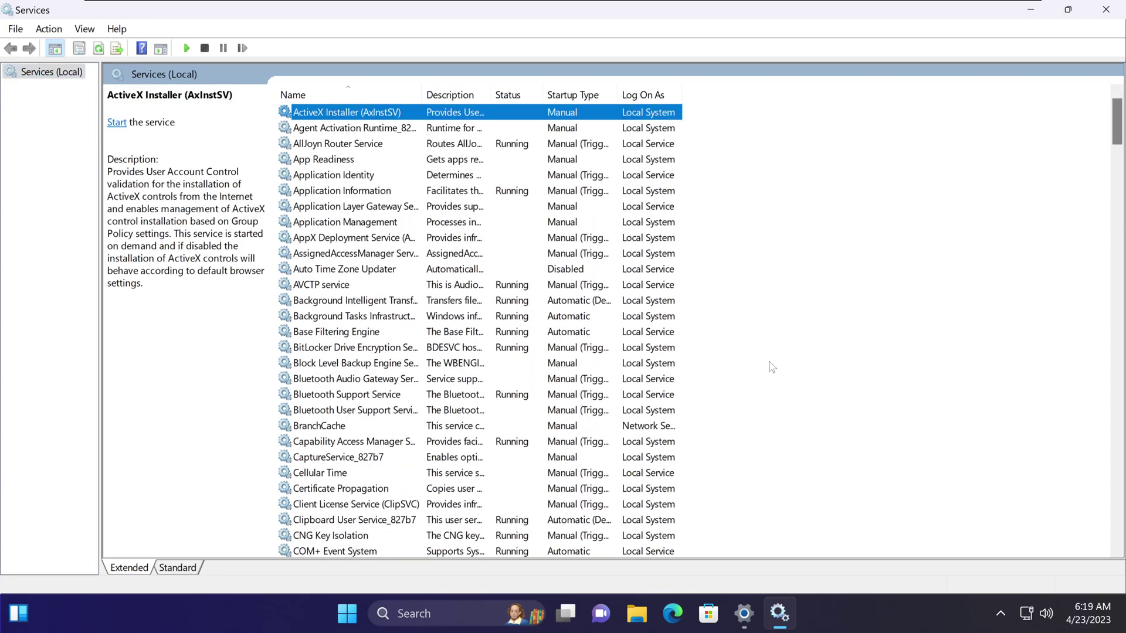
pyautogui.write('print')
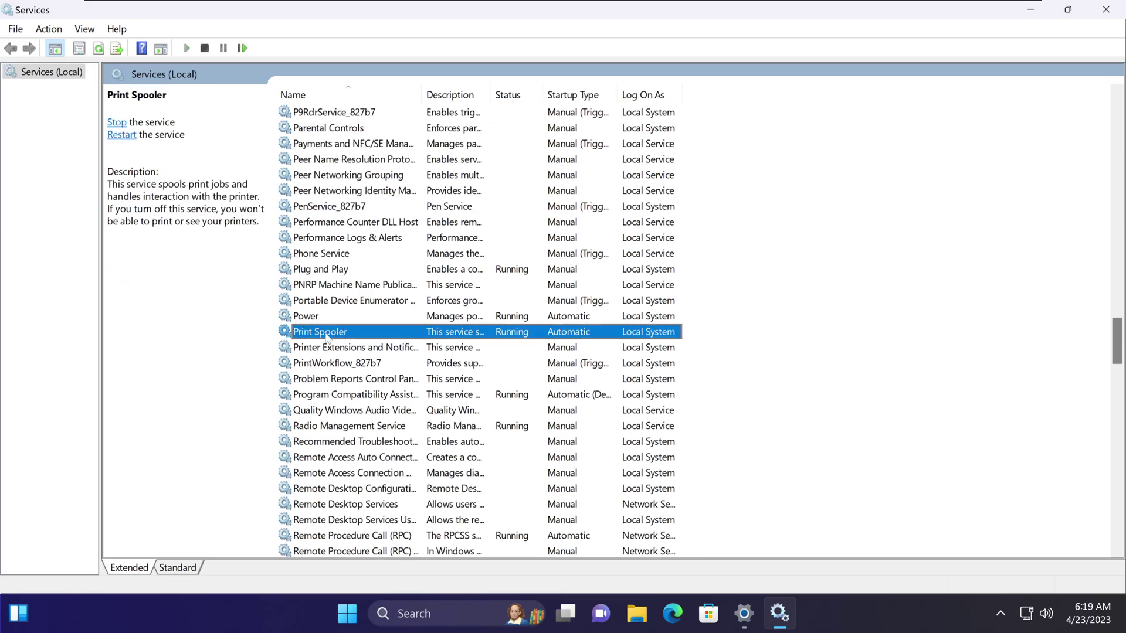
pyautogui.doubleClick(348, 332)
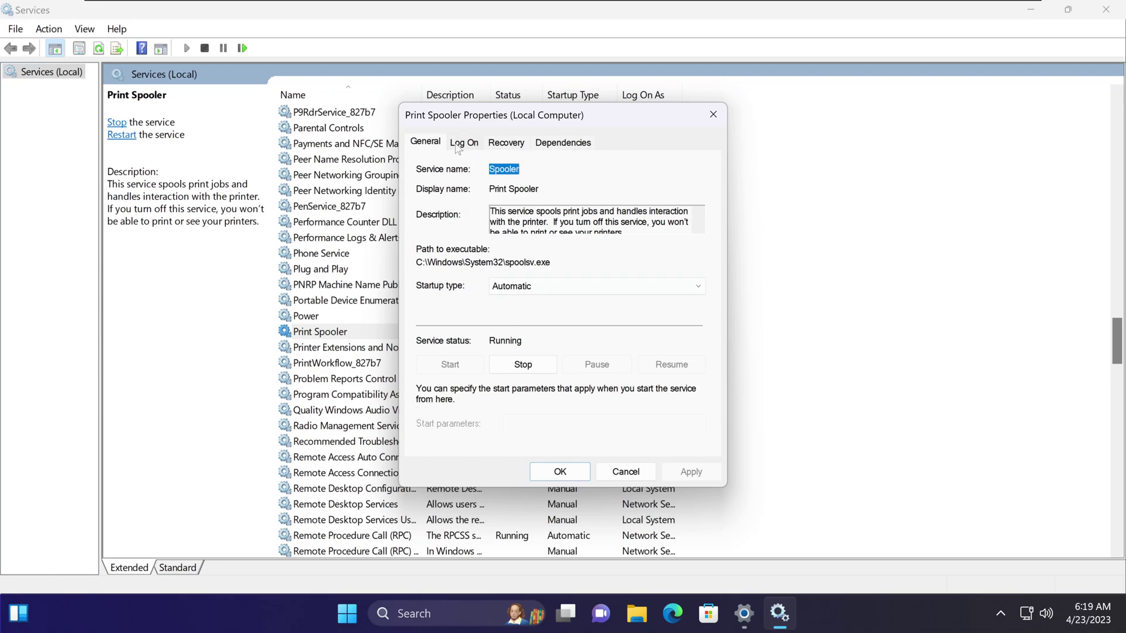
pyautogui.hotkey('ctrl', 'Tab')
pyautogui.hotkey('ctrl', 'Tab')
pyautogui.hotkey('ctrl', 'Tab')
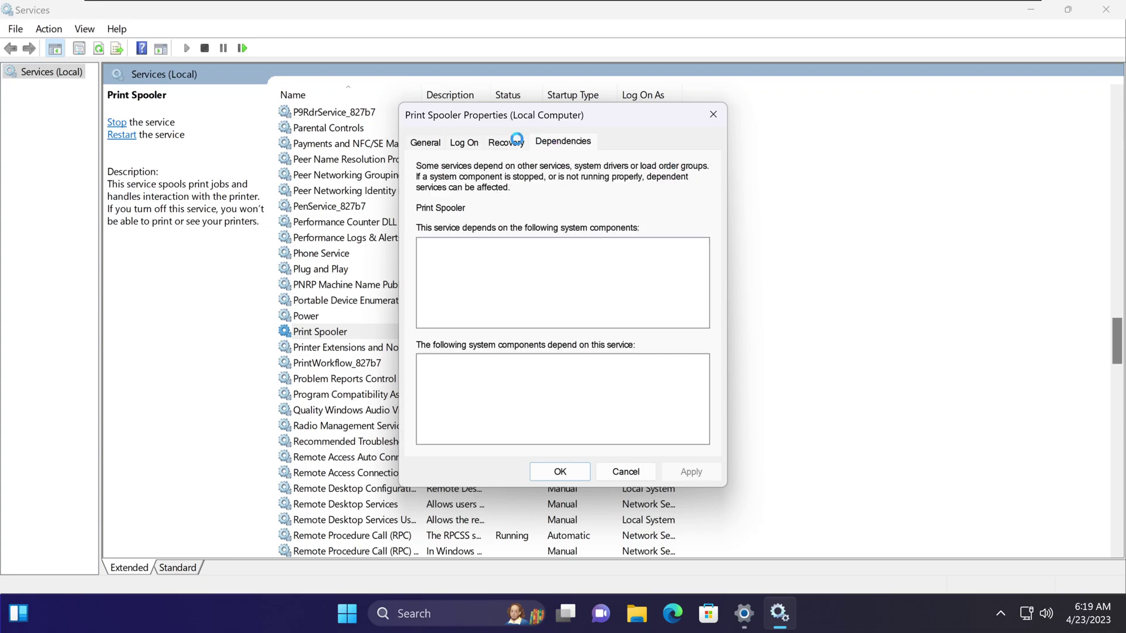
pyautogui.click(466, 145)
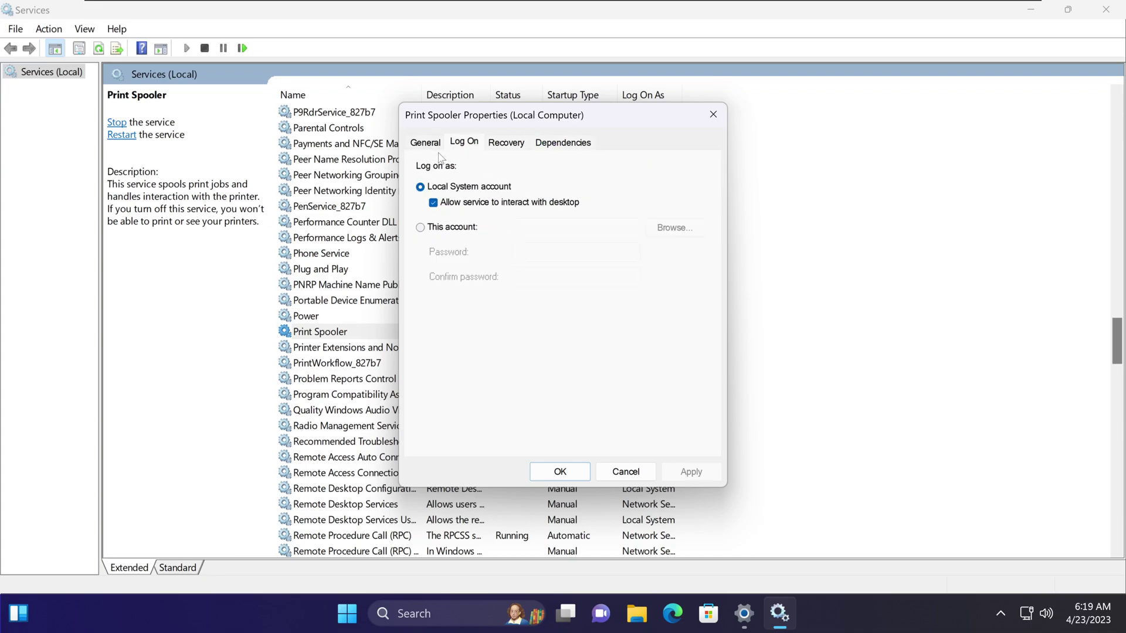
pyautogui.hotkey('ctrl', 'shift', 'Tab')
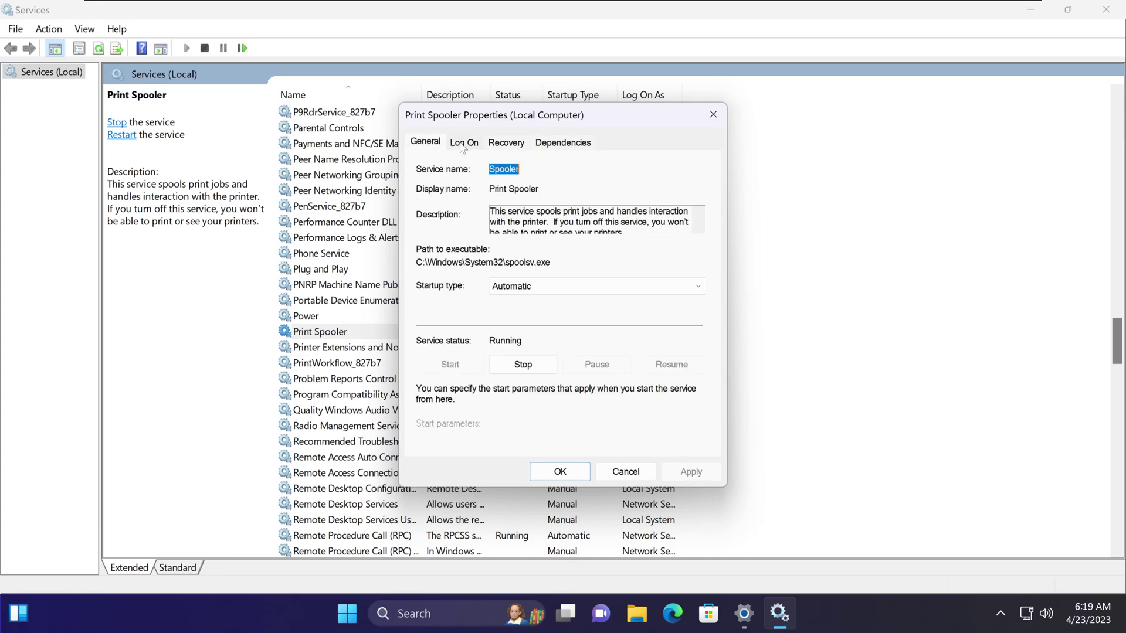
pyautogui.click(465, 146)
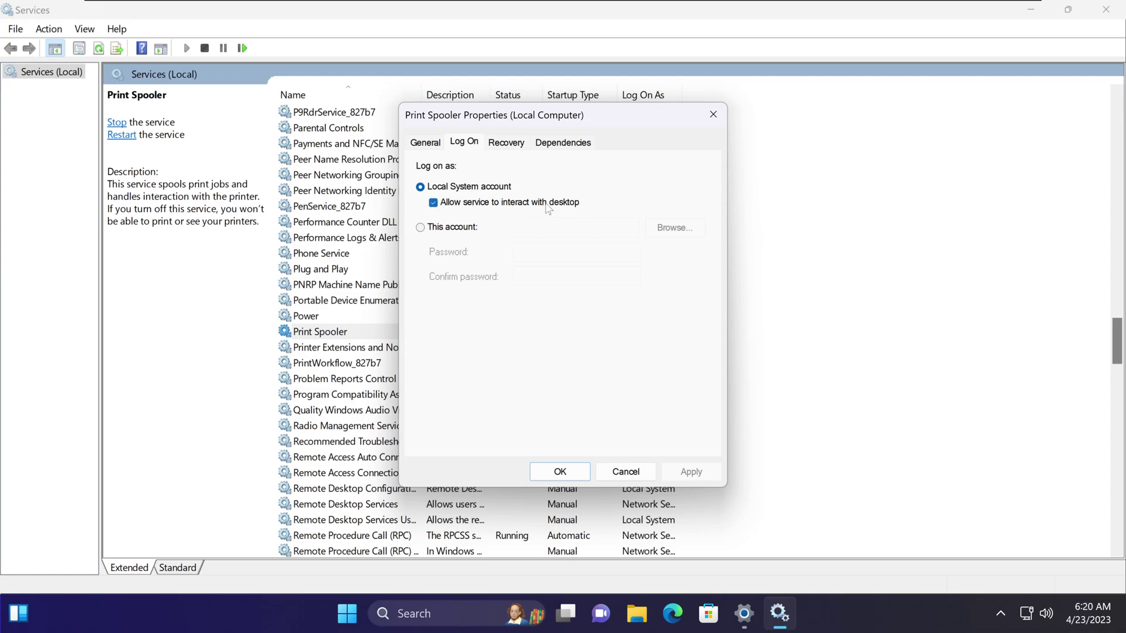
pyautogui.click(425, 143)
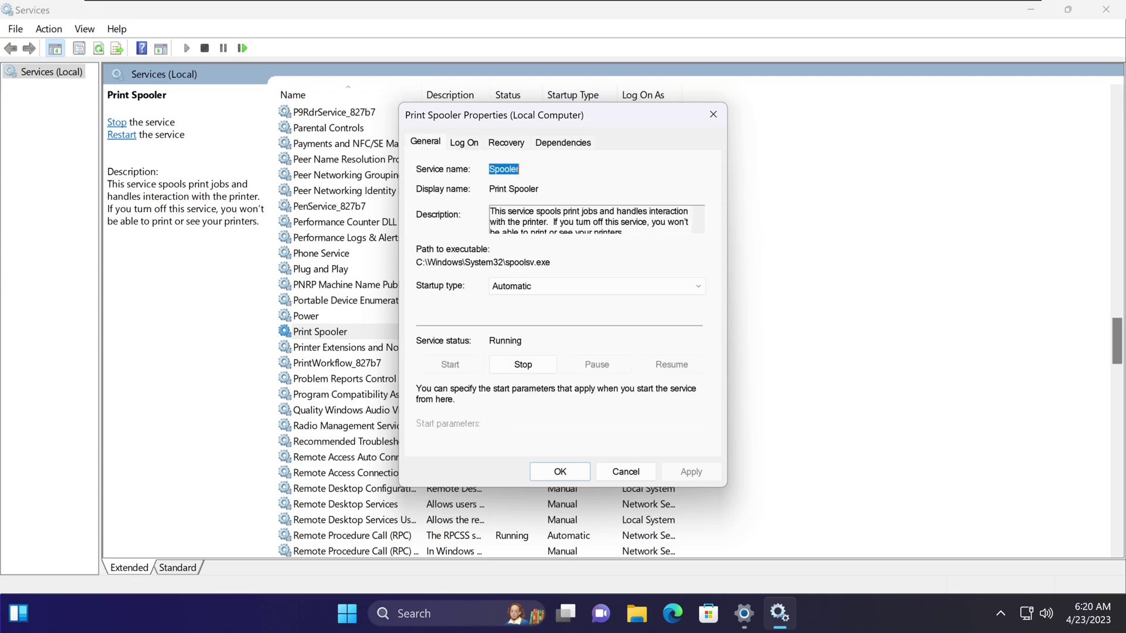
pyautogui.click(463, 146)
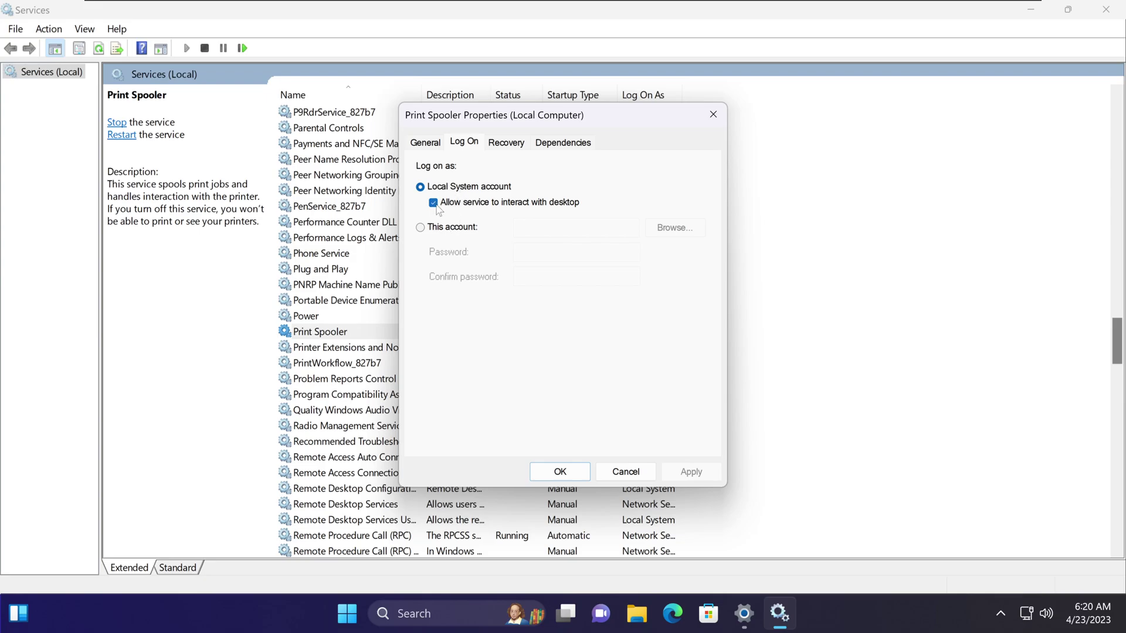
pyautogui.click(415, 145)
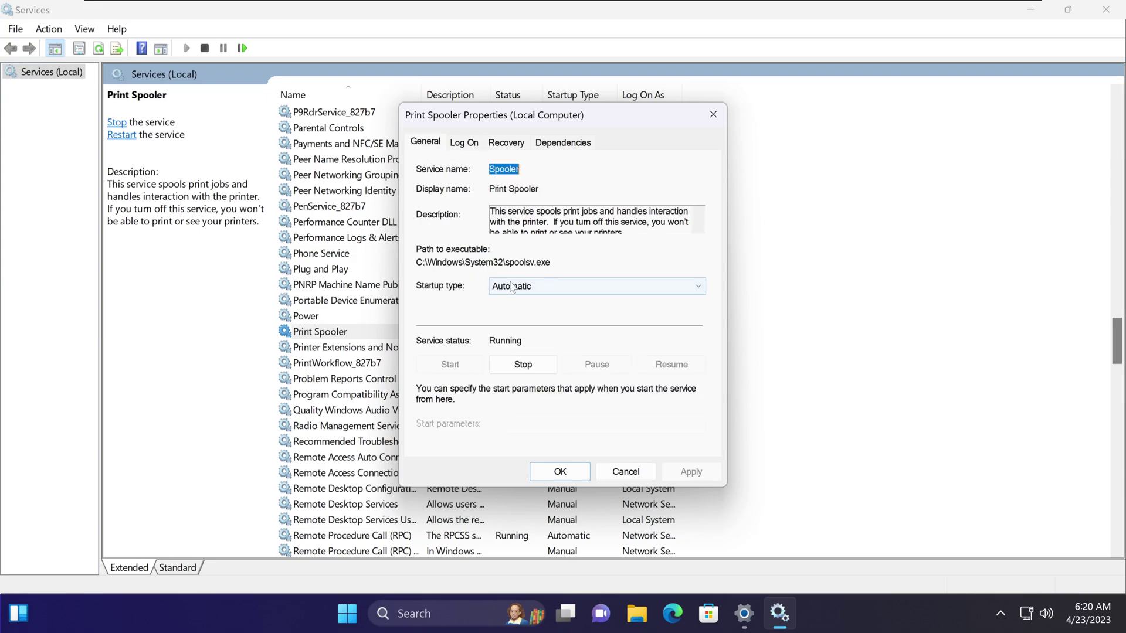
# Cancel the Print Spooler properties and restart the service from its context menu
pyautogui.click(625, 472)
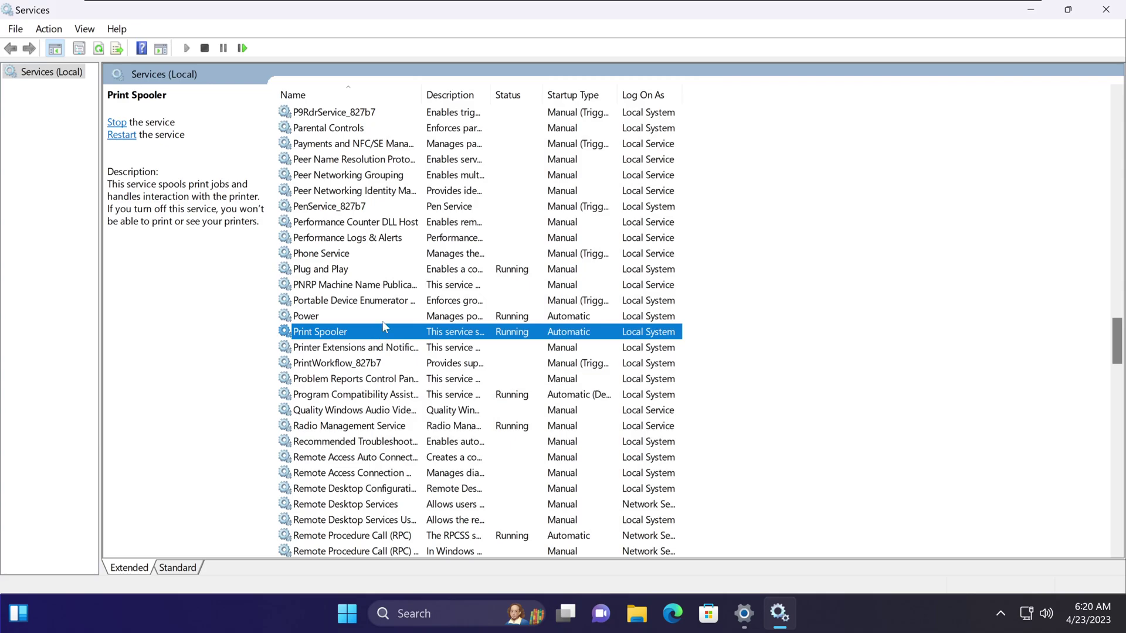
pyautogui.rightClick(378, 336)
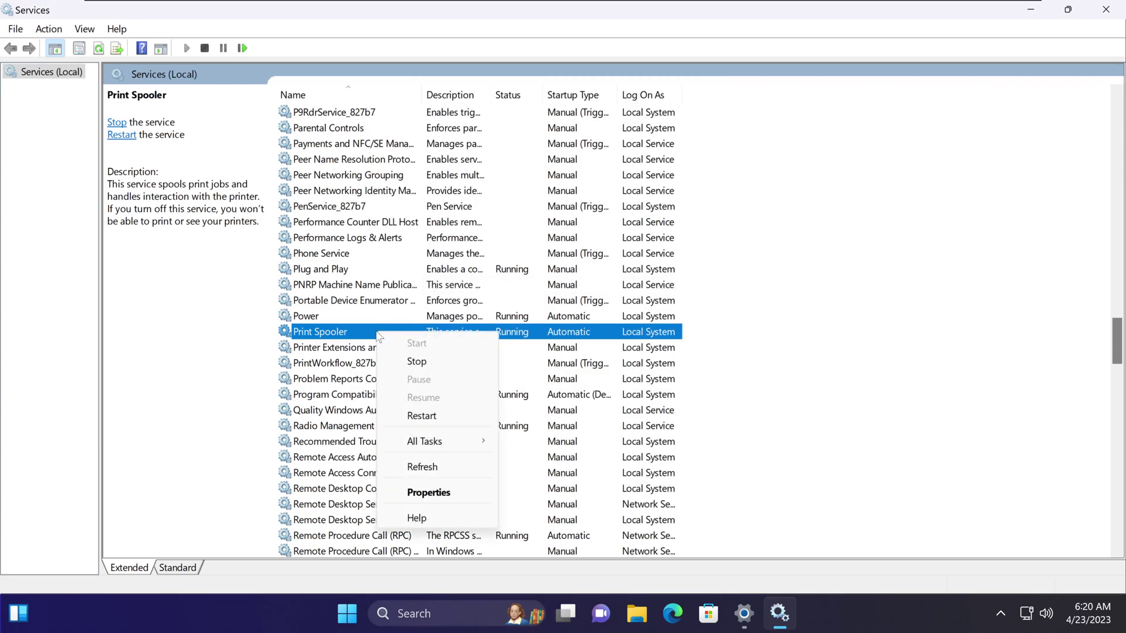
pyautogui.click(421, 416)
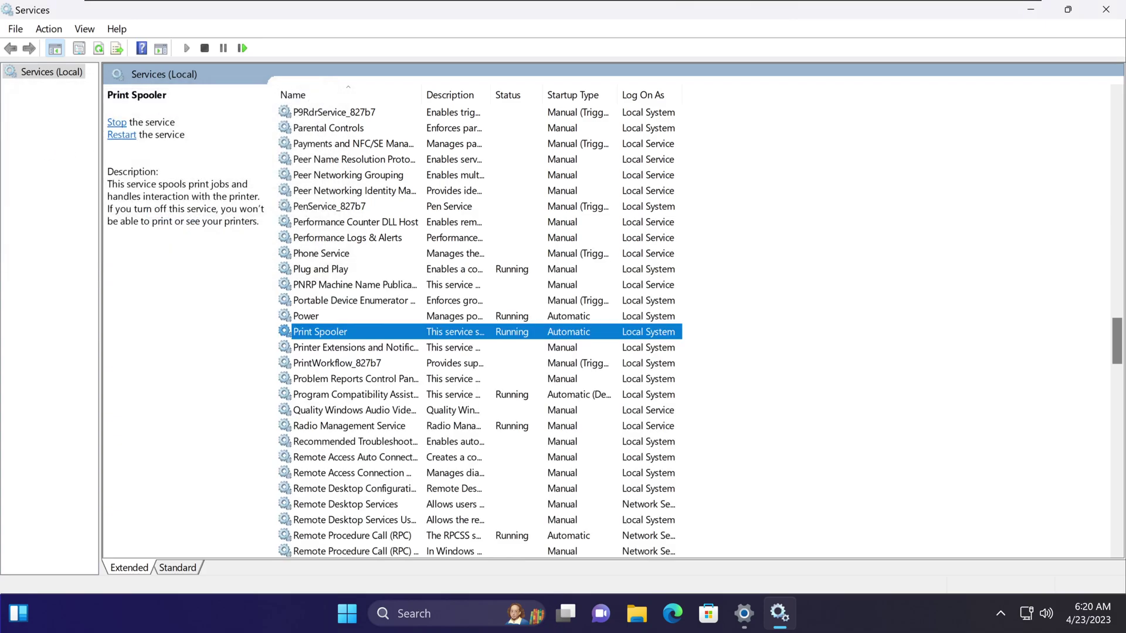
# Back in Printers & scanners, review the Print Server Properties ports, then close the dialog
pyautogui.click(746, 614)
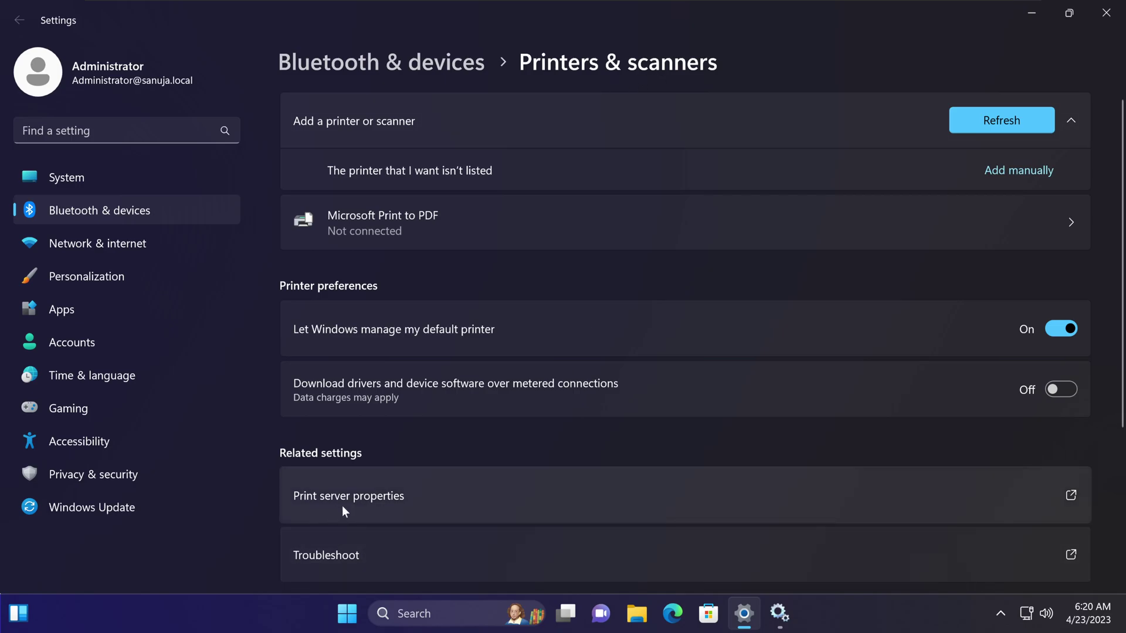
pyautogui.click(886, 495)
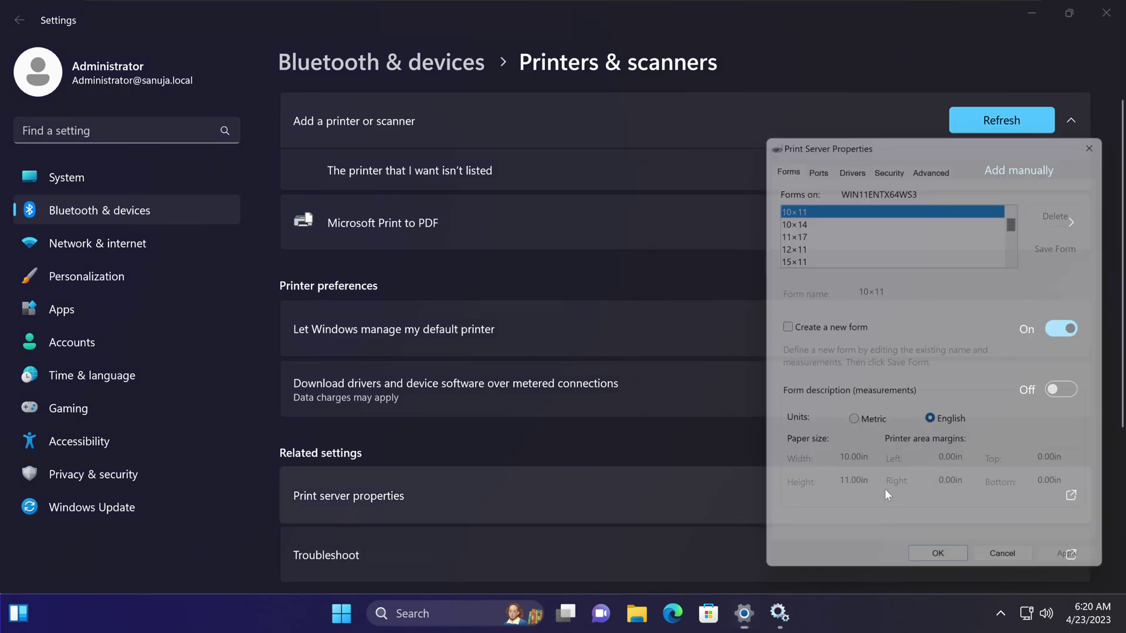
pyautogui.click(813, 159)
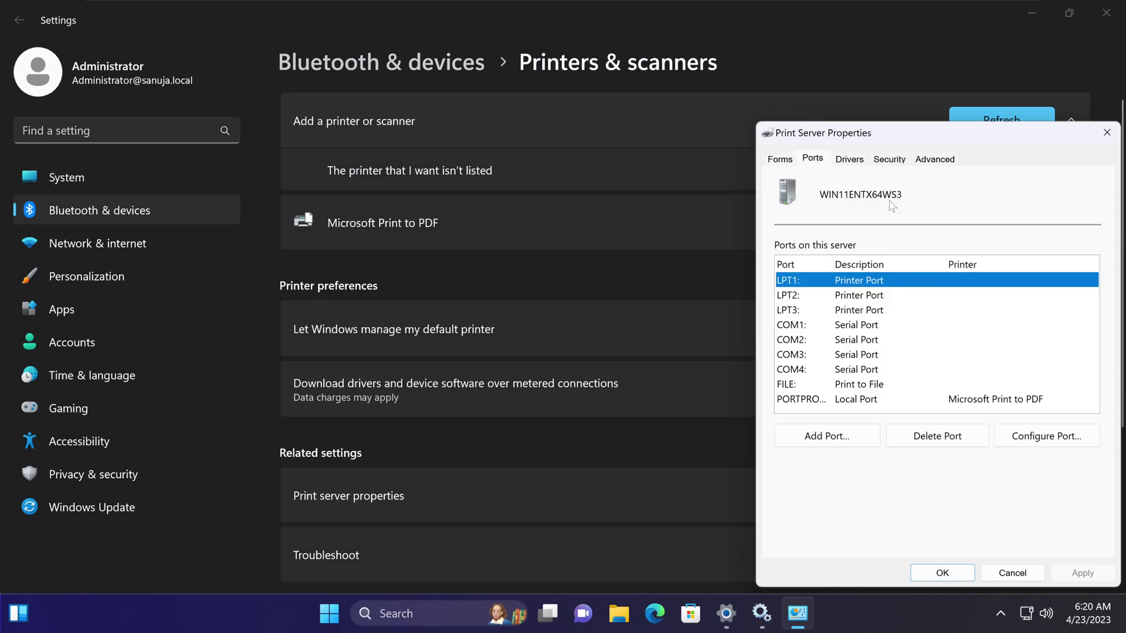
pyautogui.click(818, 385)
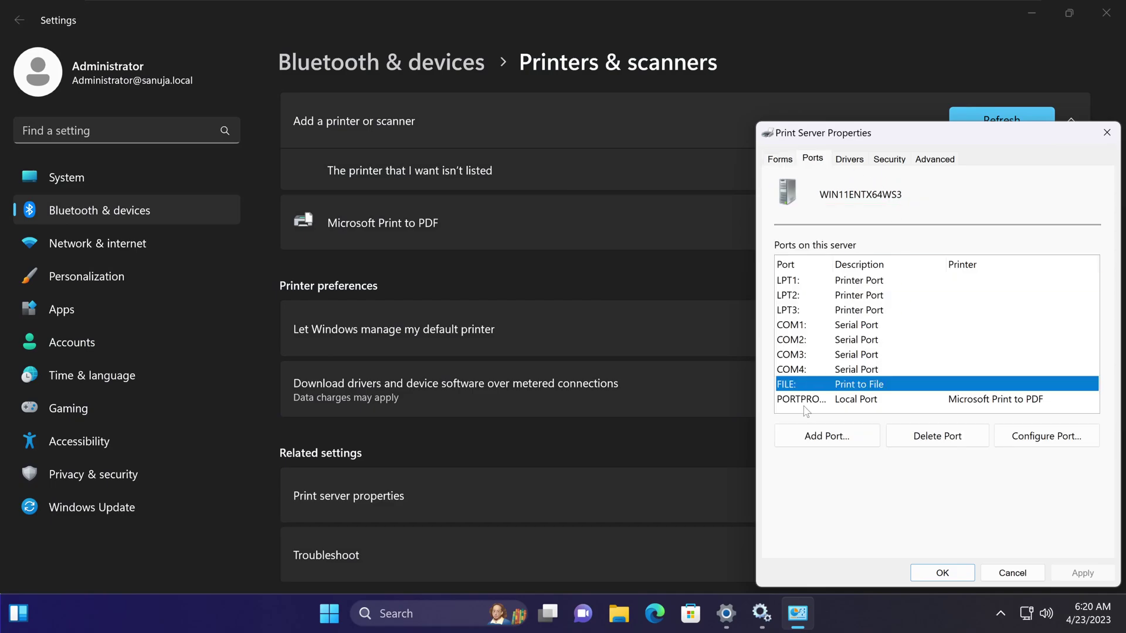
pyautogui.click(812, 399)
pyautogui.click(1107, 133)
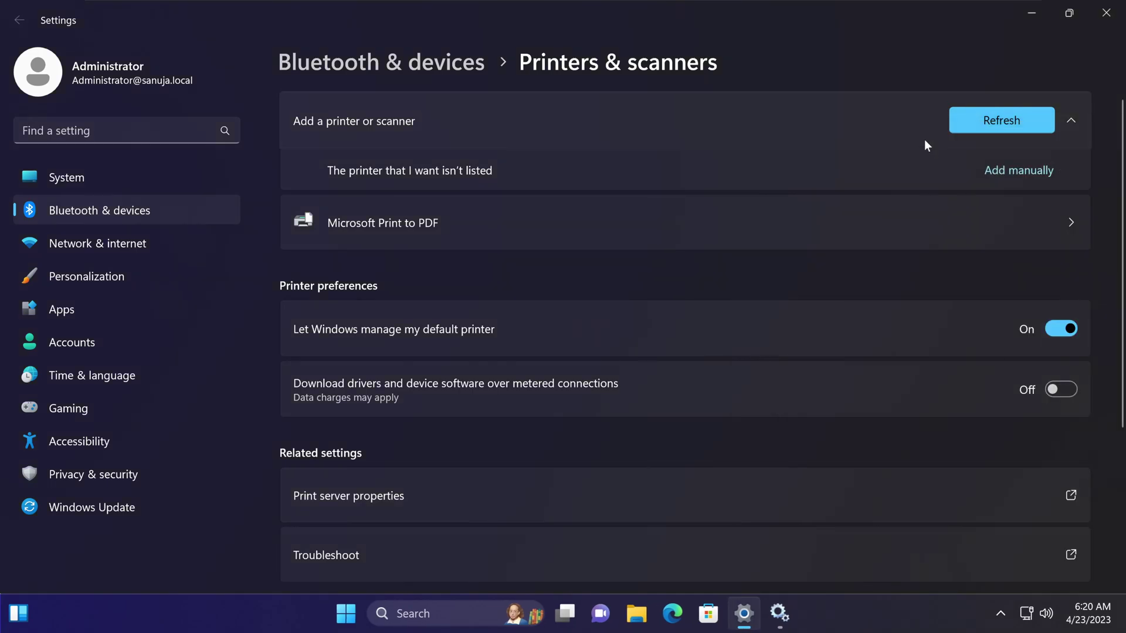
# Start and cancel a manual printer add, then switch to the other virtual machine
pyautogui.click(1008, 170)
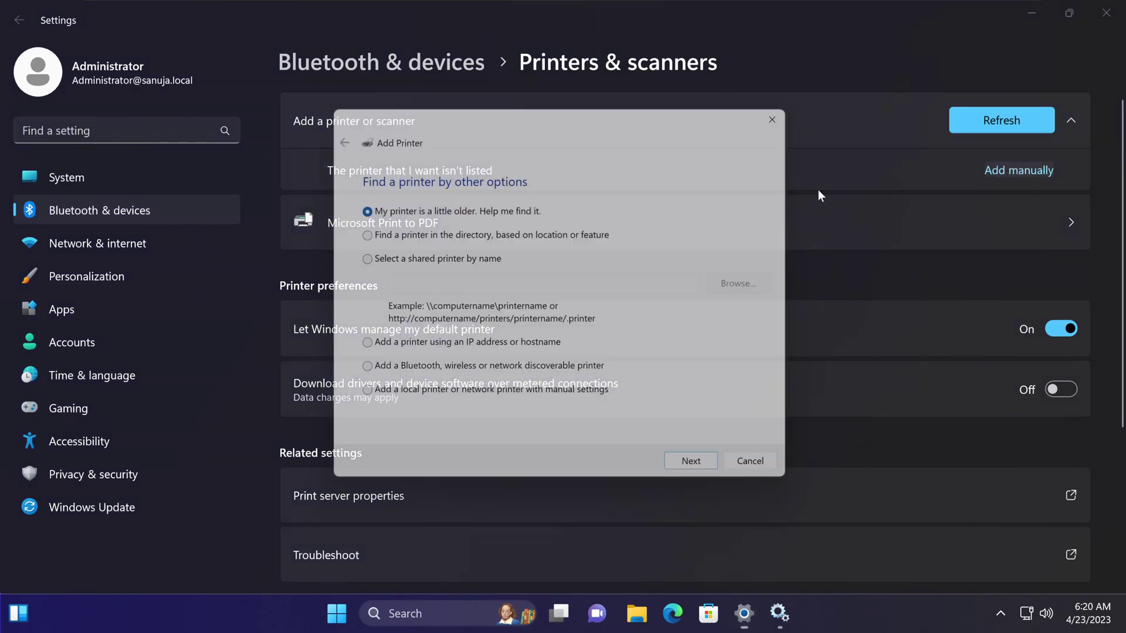
pyautogui.click(769, 476)
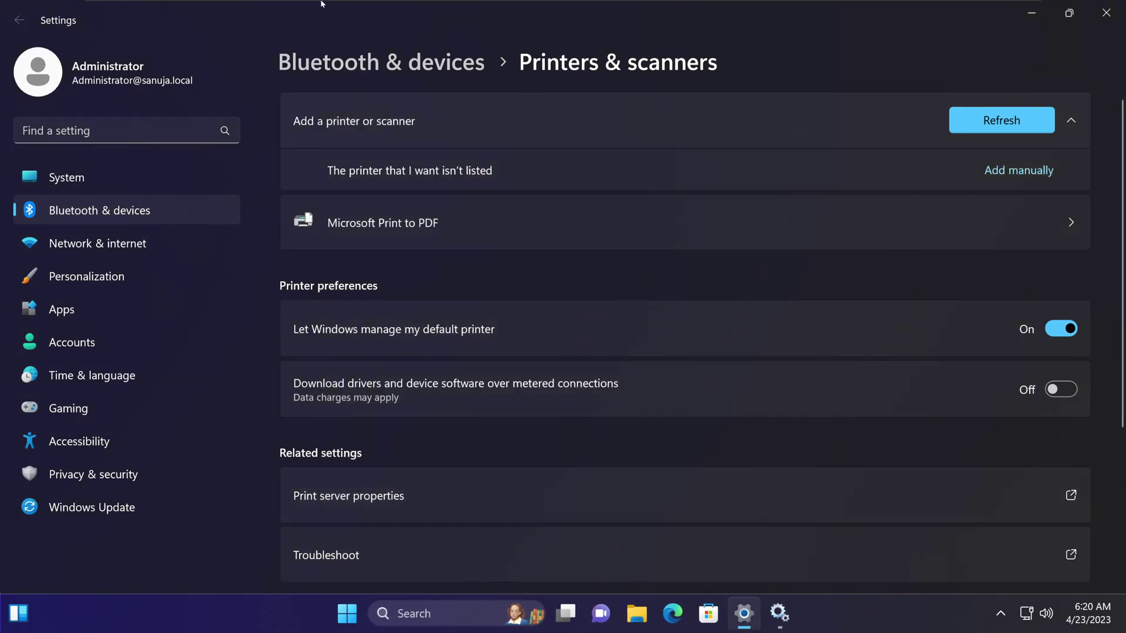
pyautogui.click(554, 7)
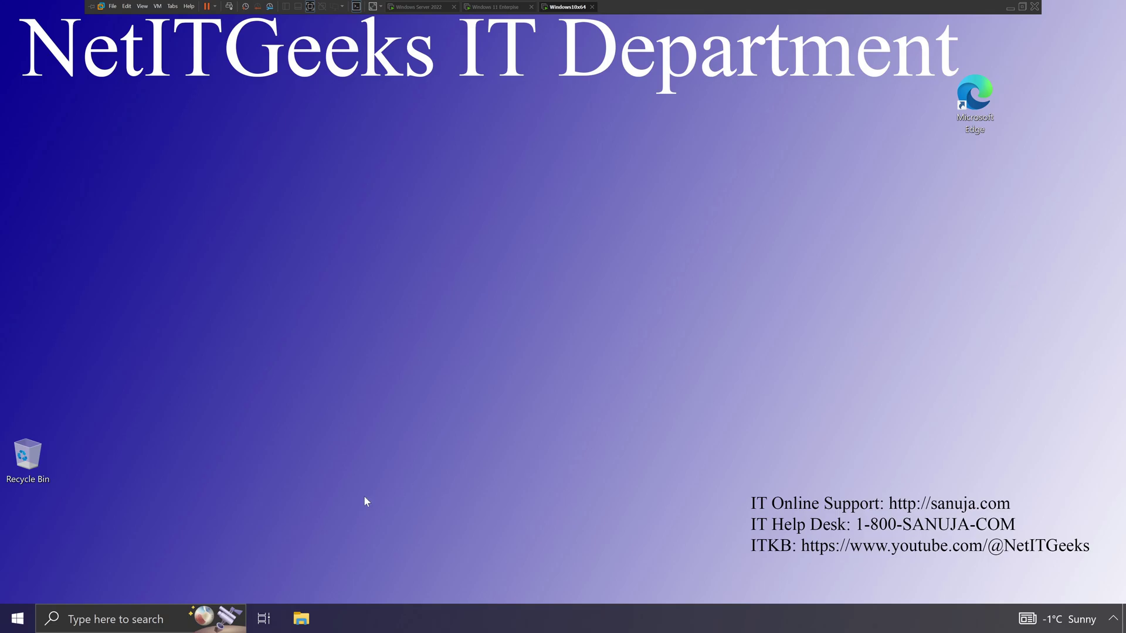
# Search Windows for 'service', open the Services app, and maximize its window
pyautogui.click(18, 619)
pyautogui.write('se')
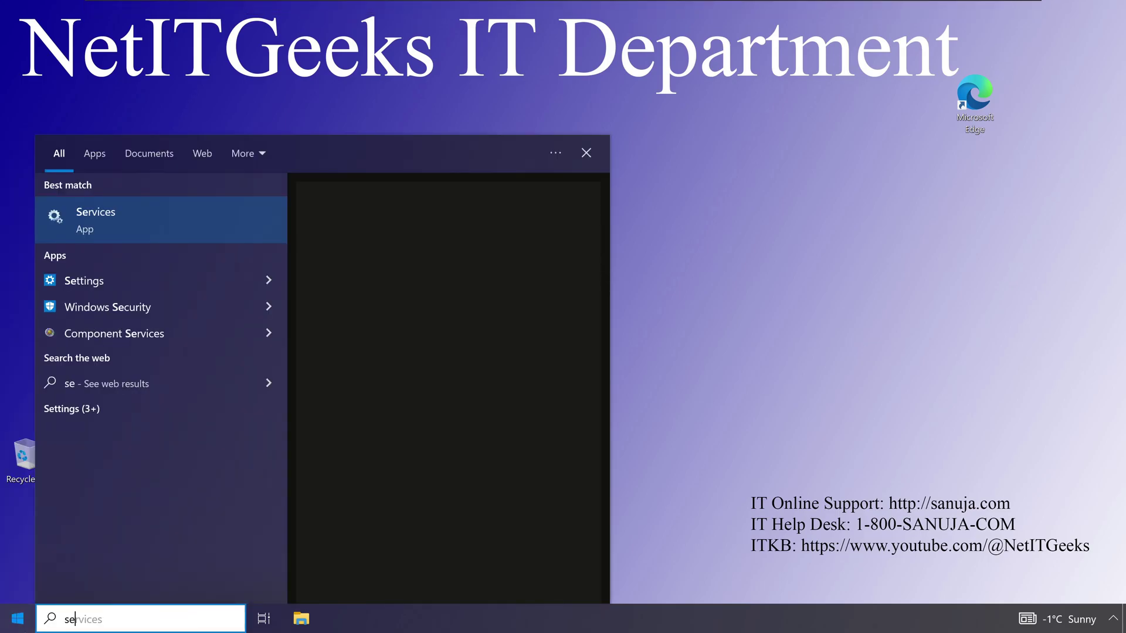
pyautogui.write('rvu')
pyautogui.press('BackSpace')
pyautogui.press('BackSpace')
pyautogui.press('BackSpace')
pyautogui.press('BackSpace')
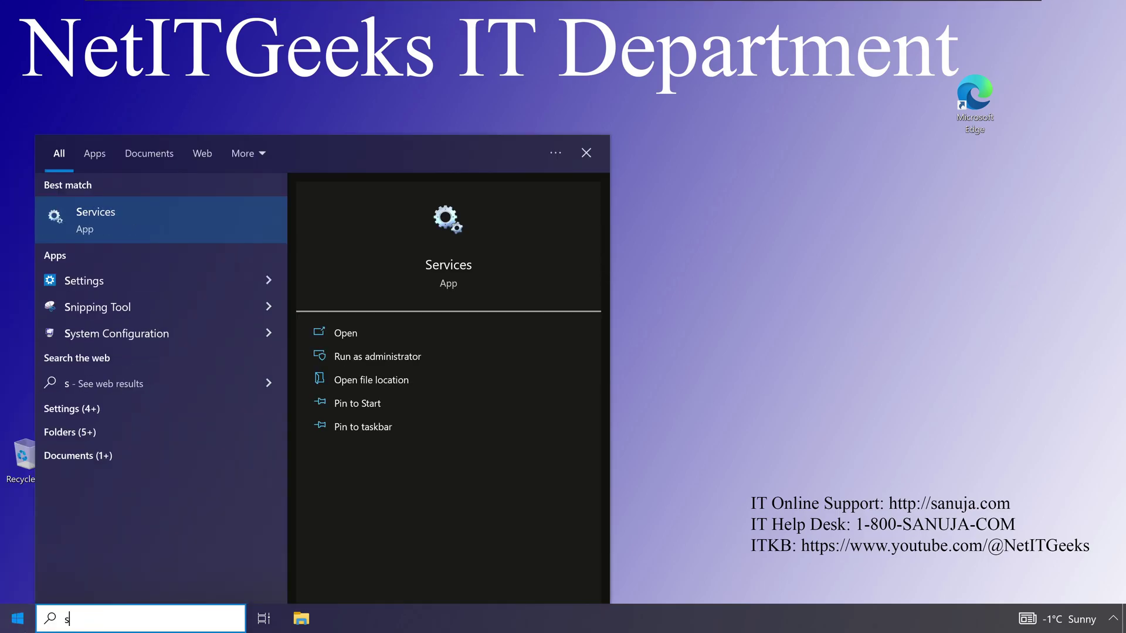
pyautogui.press('BackSpace')
pyautogui.write('service')
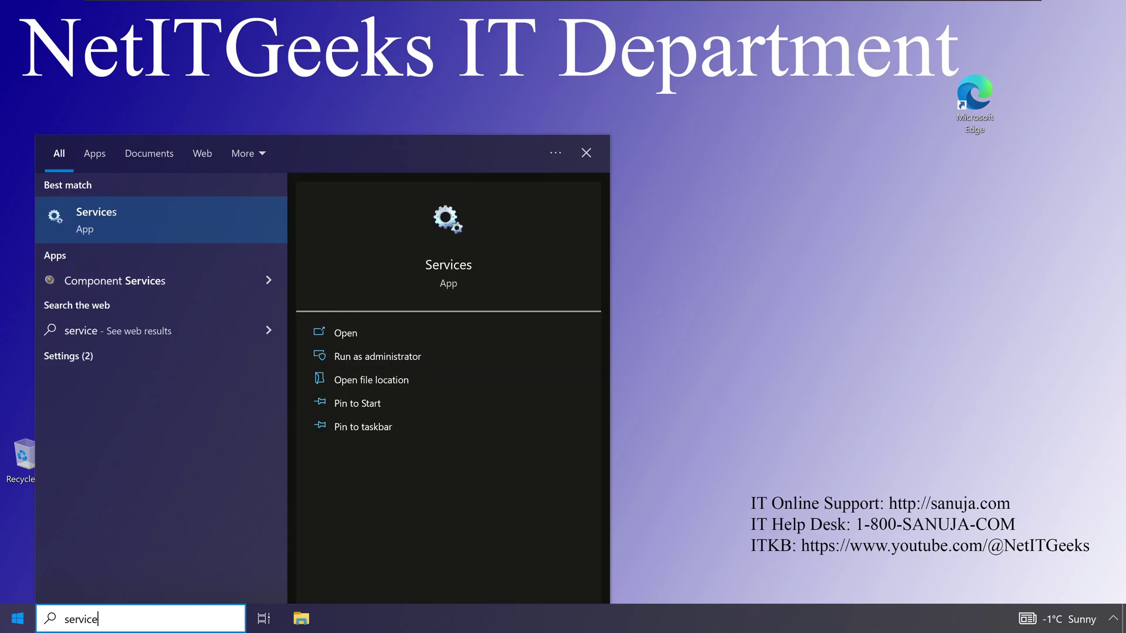
pyautogui.press('Return')
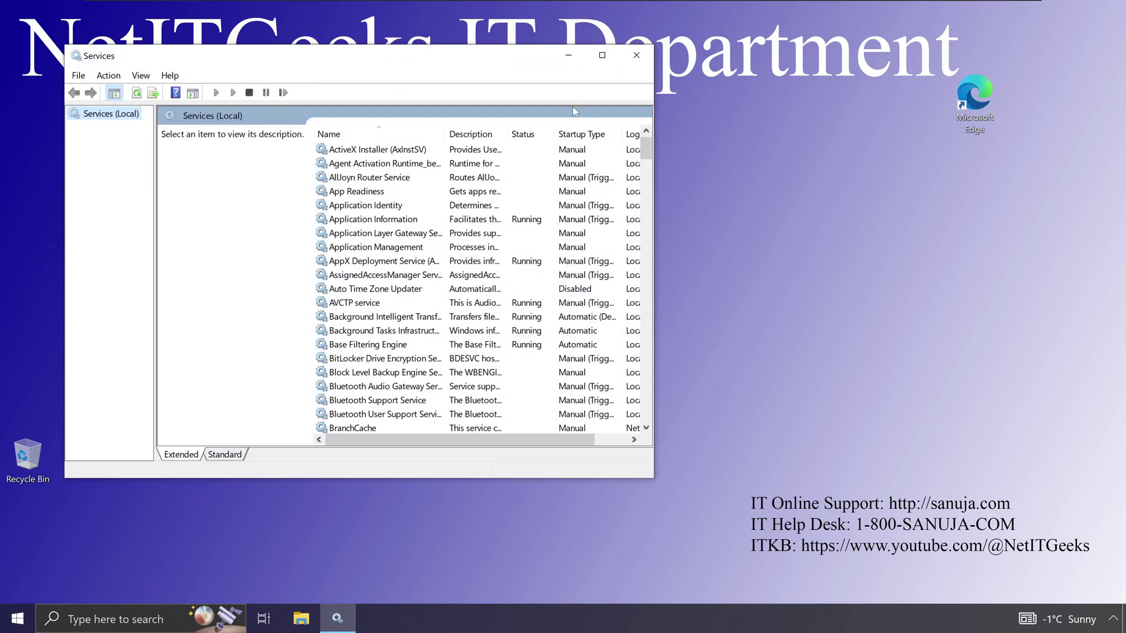
pyautogui.click(603, 56)
# Launch services.msc through the Win+R Run dialog
pyautogui.click(30, 625)
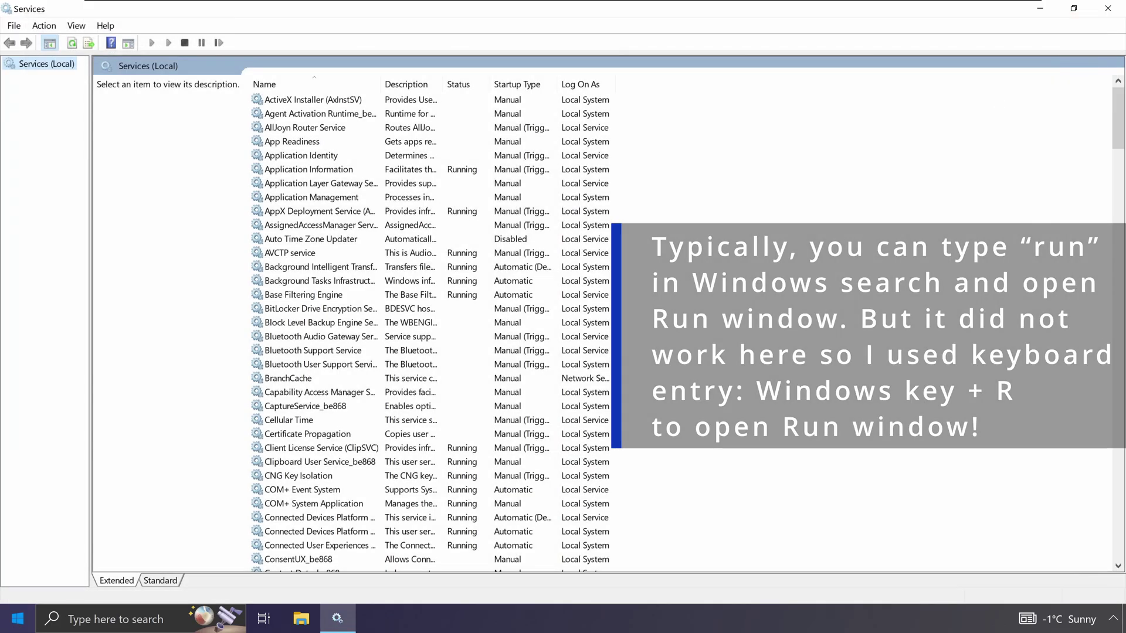
pyautogui.click(30, 624)
pyautogui.write('run')
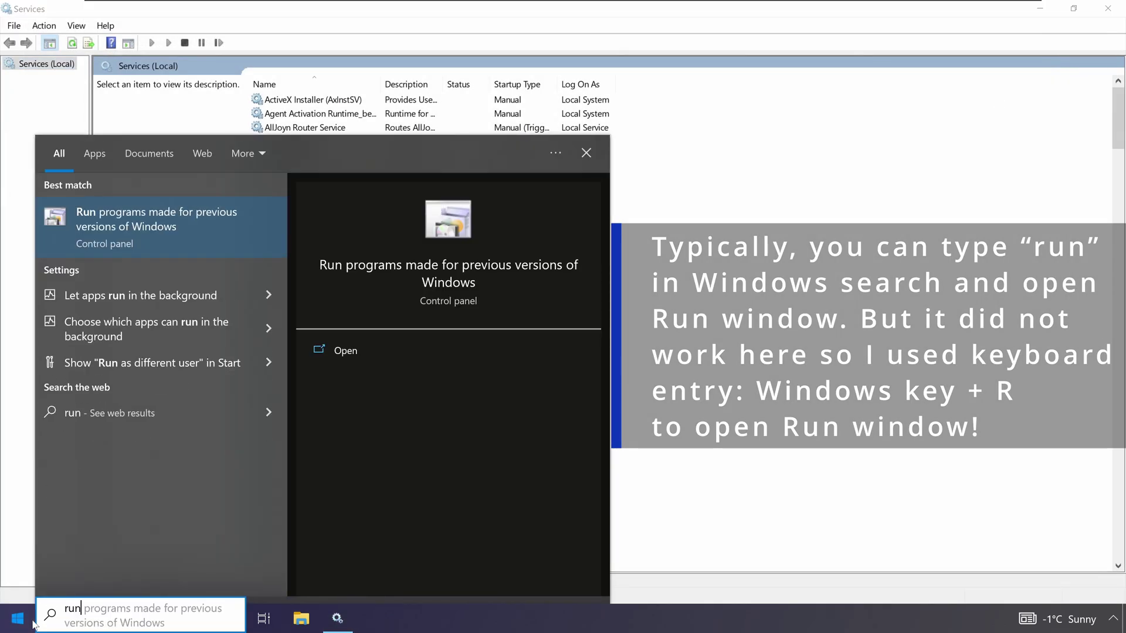
pyautogui.press('BackSpace')
pyautogui.press('BackSpace')
pyautogui.press('BackSpace')
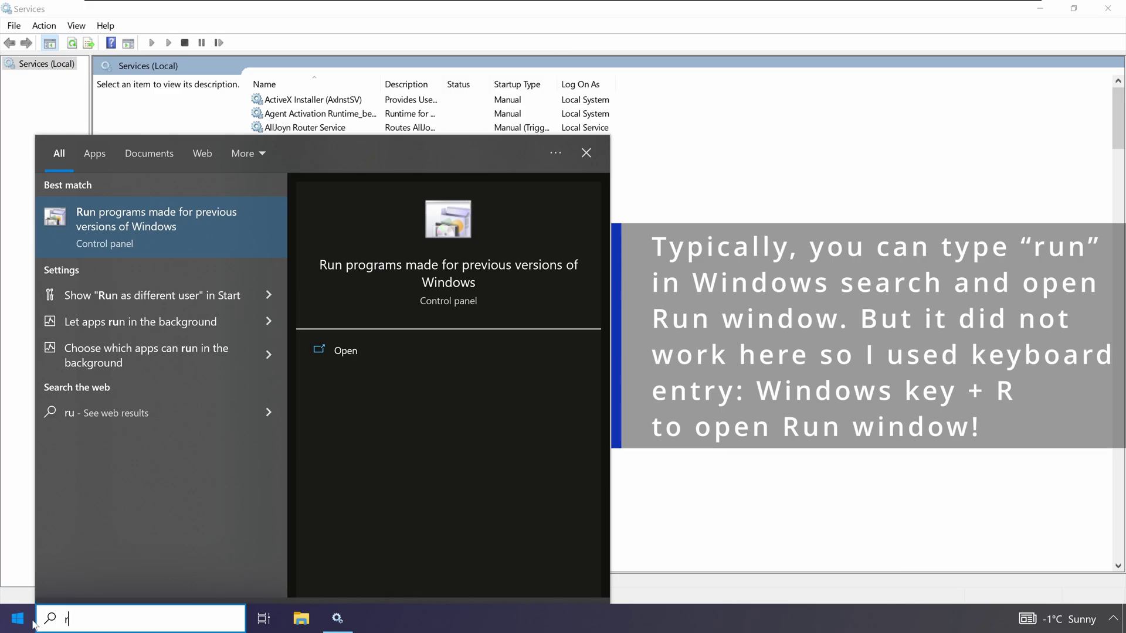
pyautogui.write('runj')
pyautogui.press('BackSpace')
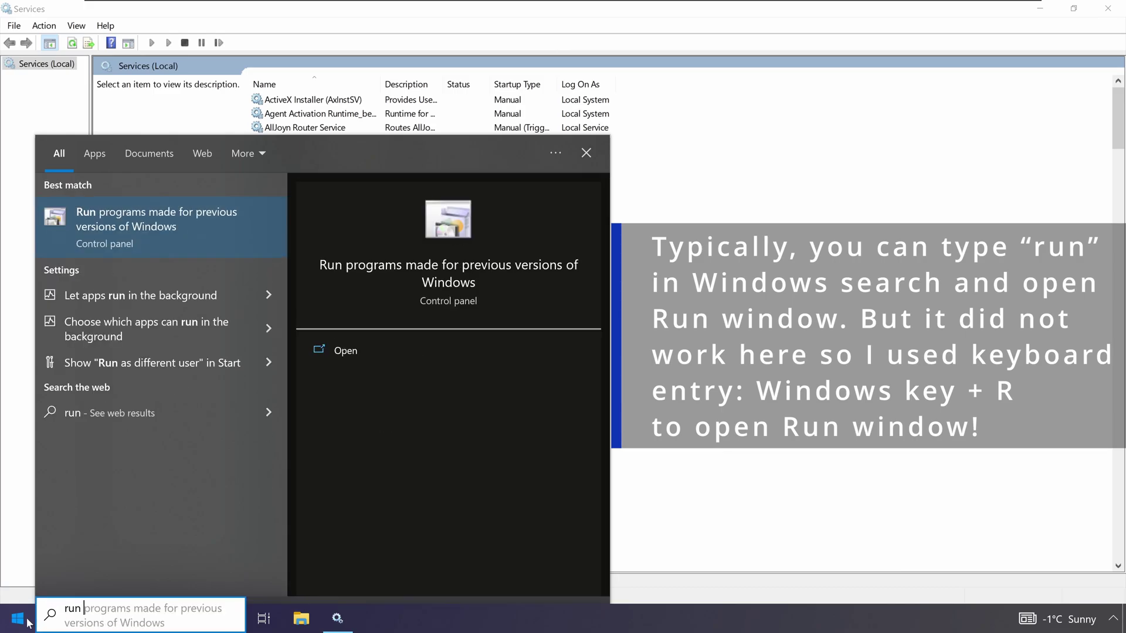
pyautogui.press('BackSpace')
pyautogui.press('BackSpace')
pyautogui.press('BackSpace')
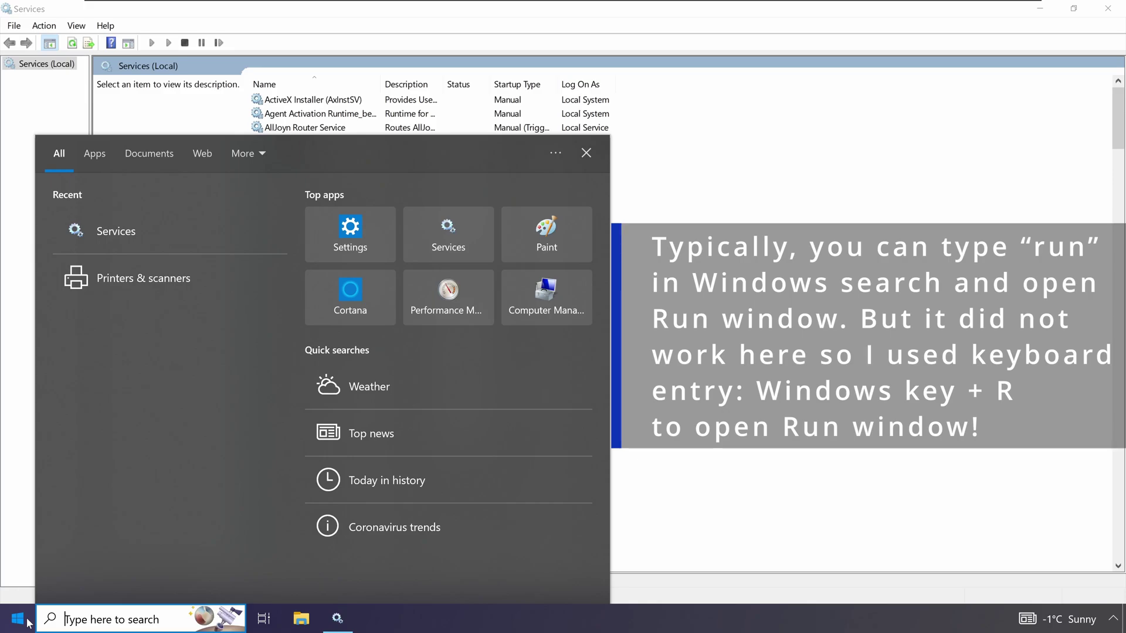
pyautogui.press('super+r')
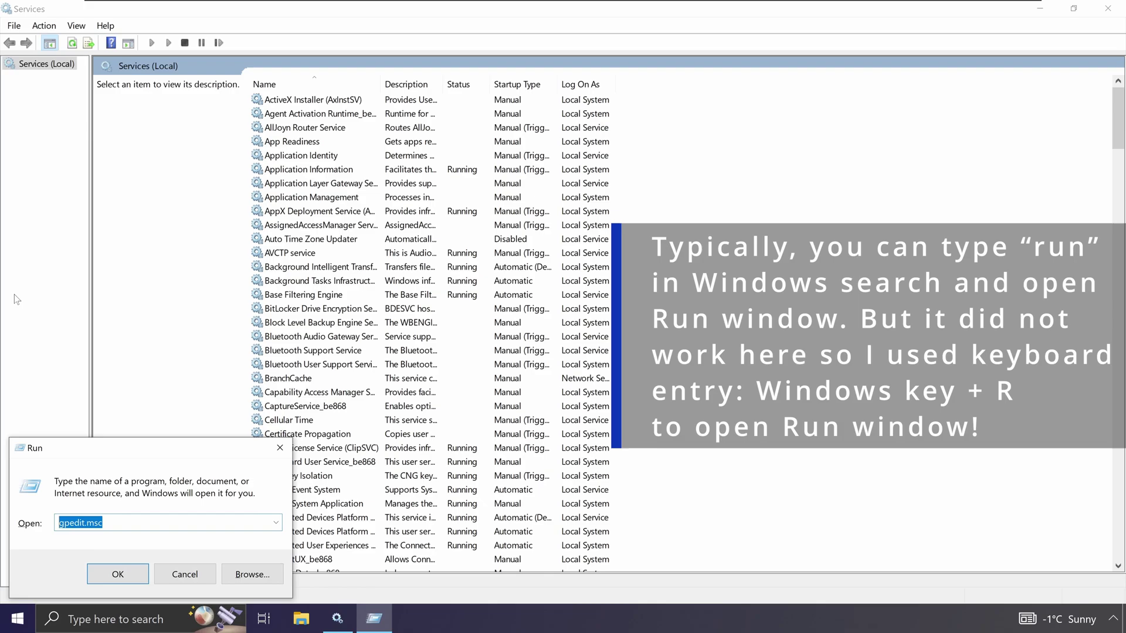
pyautogui.write('services')
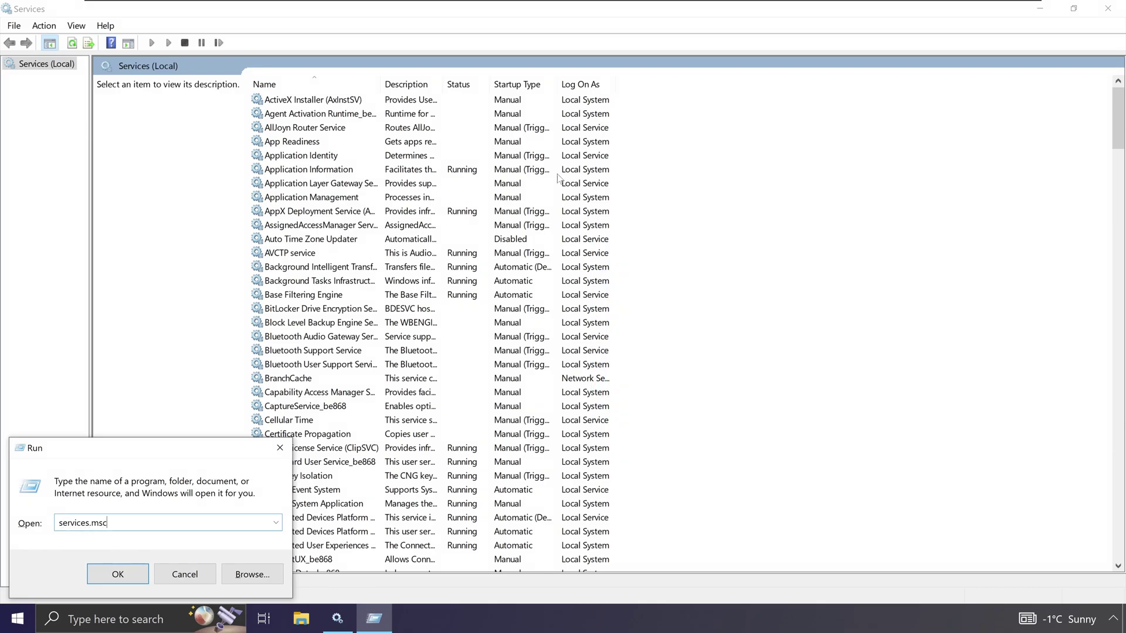
pyautogui.press('Return')
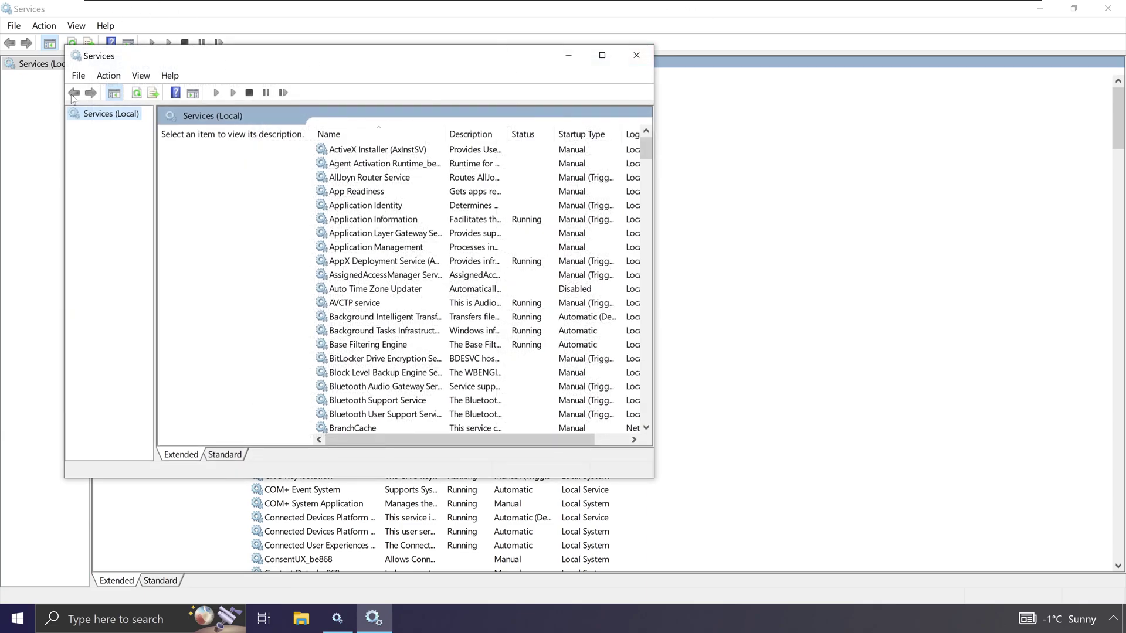
# Close the duplicate Services window and type 'pr' in the list to reach Print Spooler
pyautogui.click(637, 55)
pyautogui.scroll(-4, 335, 421)
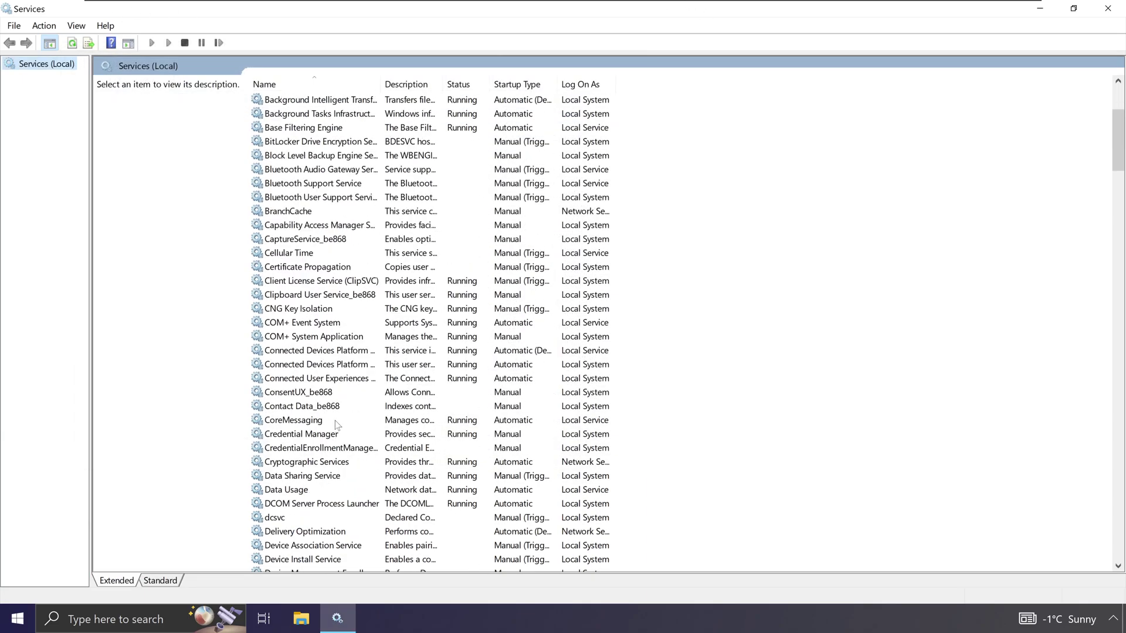
pyautogui.scroll(4, 313, 179)
pyautogui.click(332, 127)
pyautogui.write('pr')
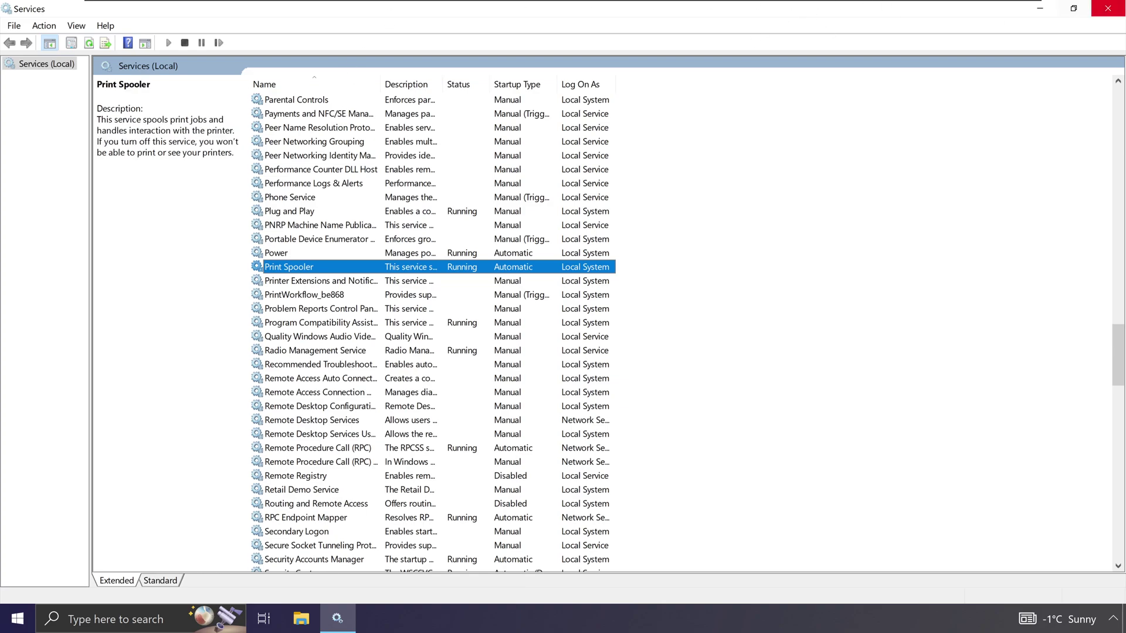
# Minimize Services and open Printers & scanners by searching 'prin' from Start
pyautogui.click(1040, 8)
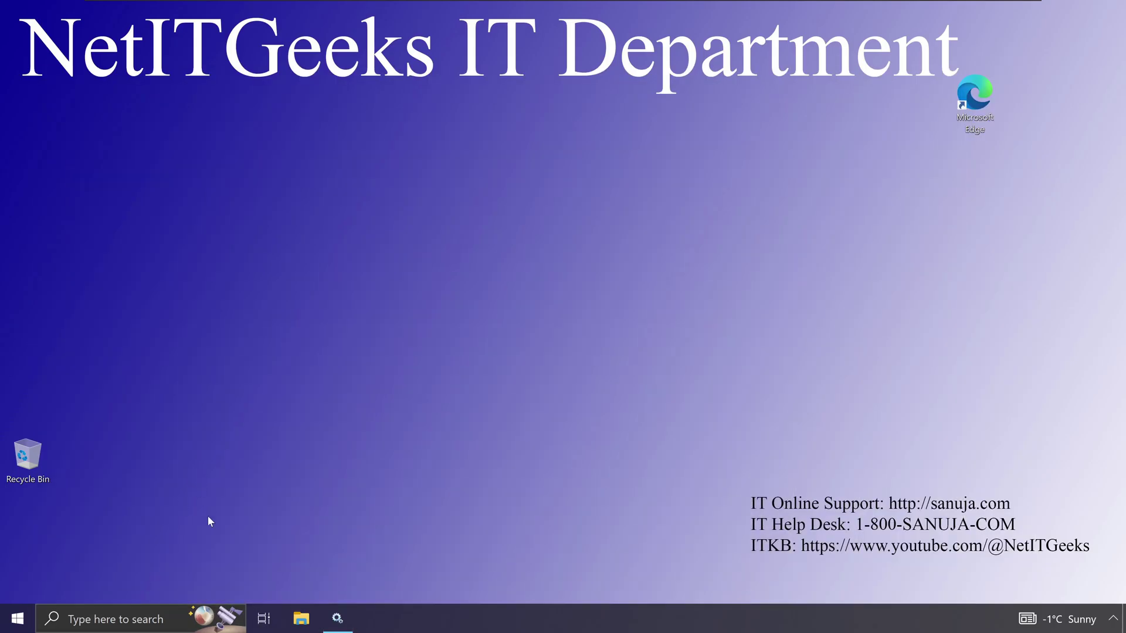
pyautogui.click(13, 623)
pyautogui.write('print')
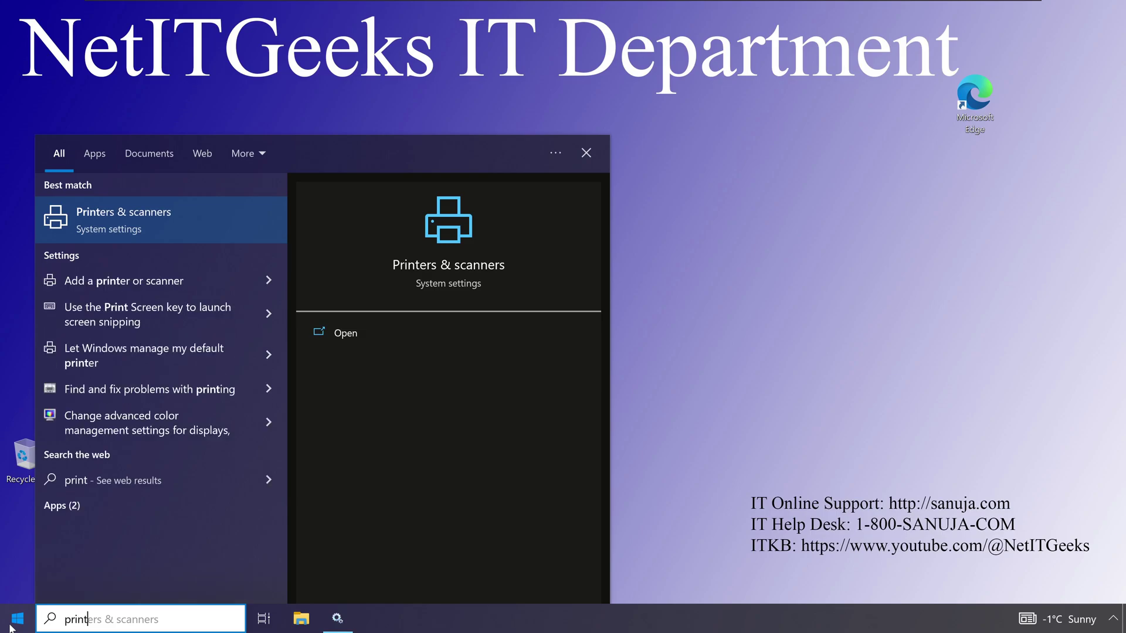
pyautogui.press('Return')
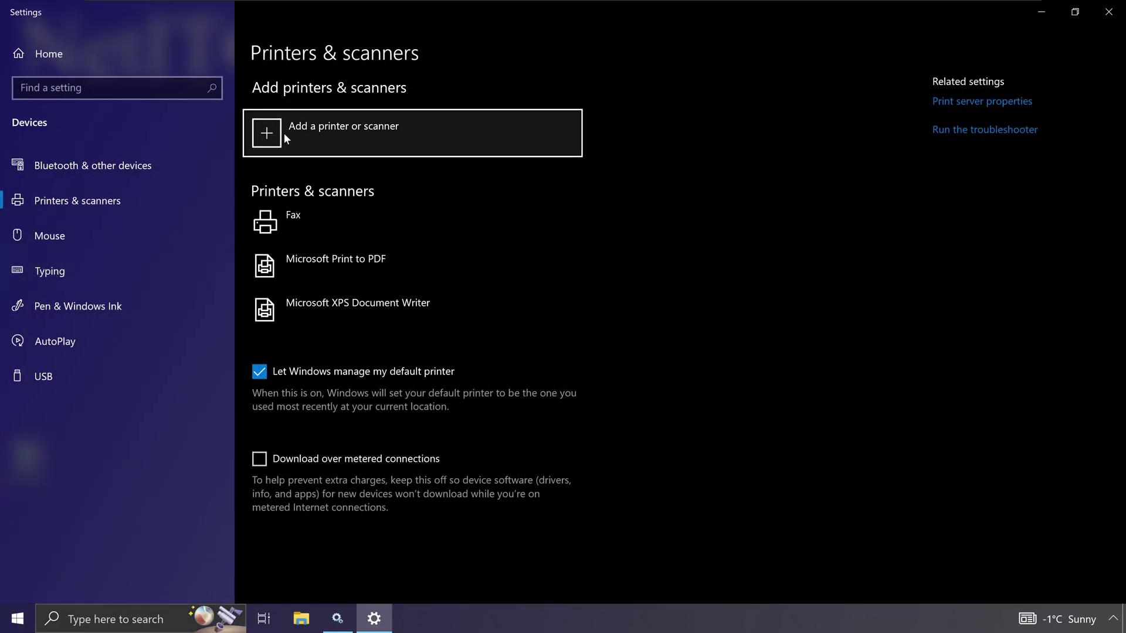
# Review the Ports list in Print Server Properties, then close it with Cancel, making no changes
pyautogui.click(497, 7)
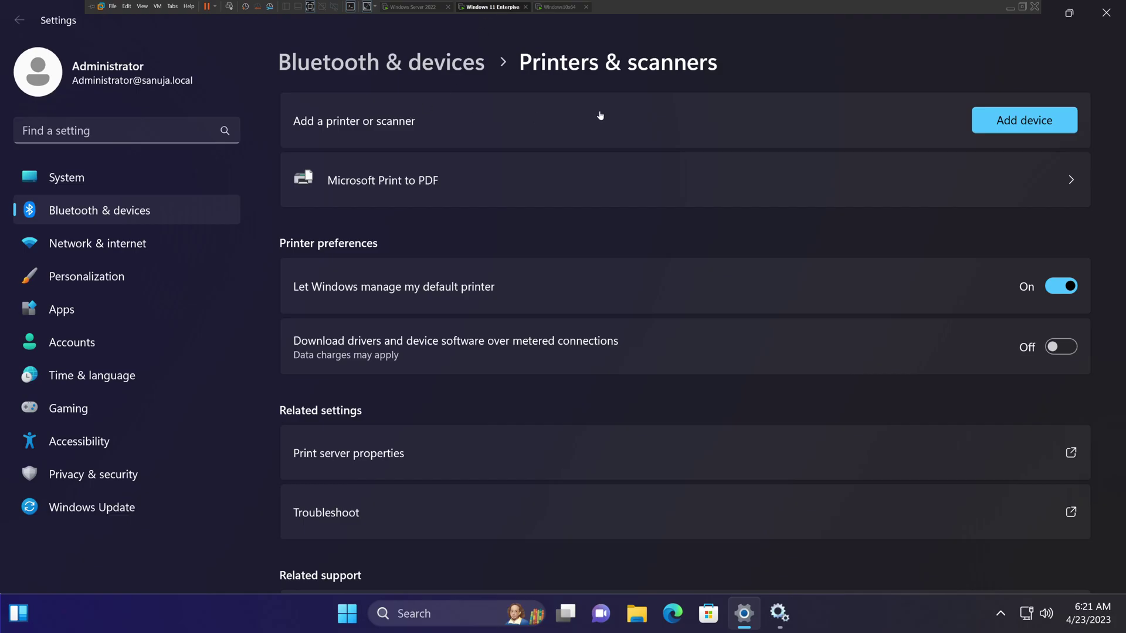
pyautogui.click(558, 7)
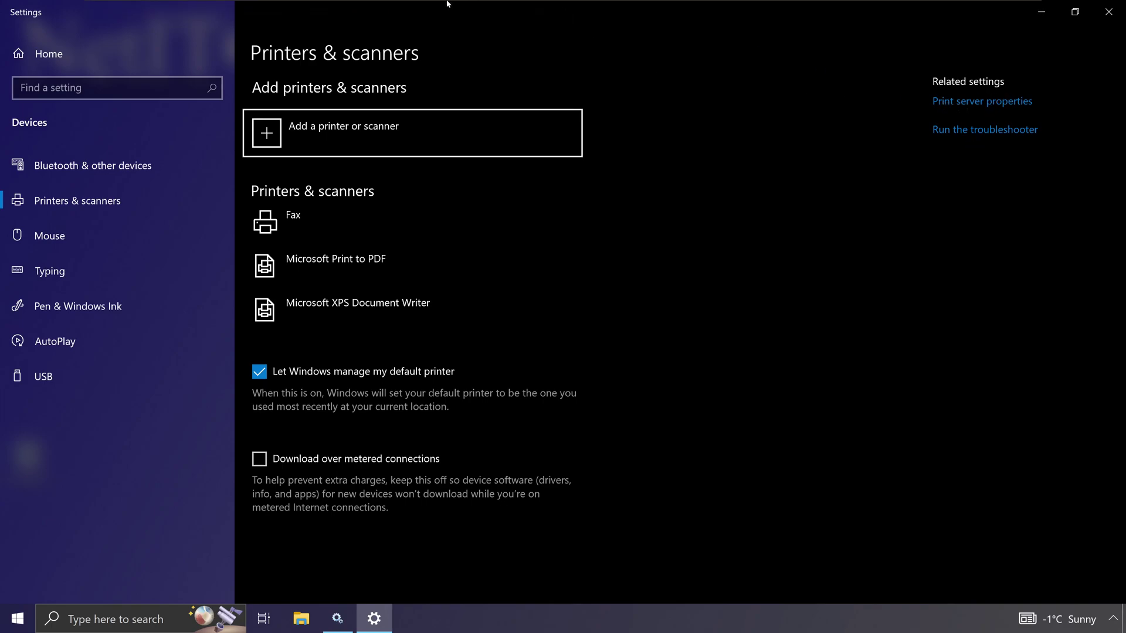
pyautogui.click(475, 7)
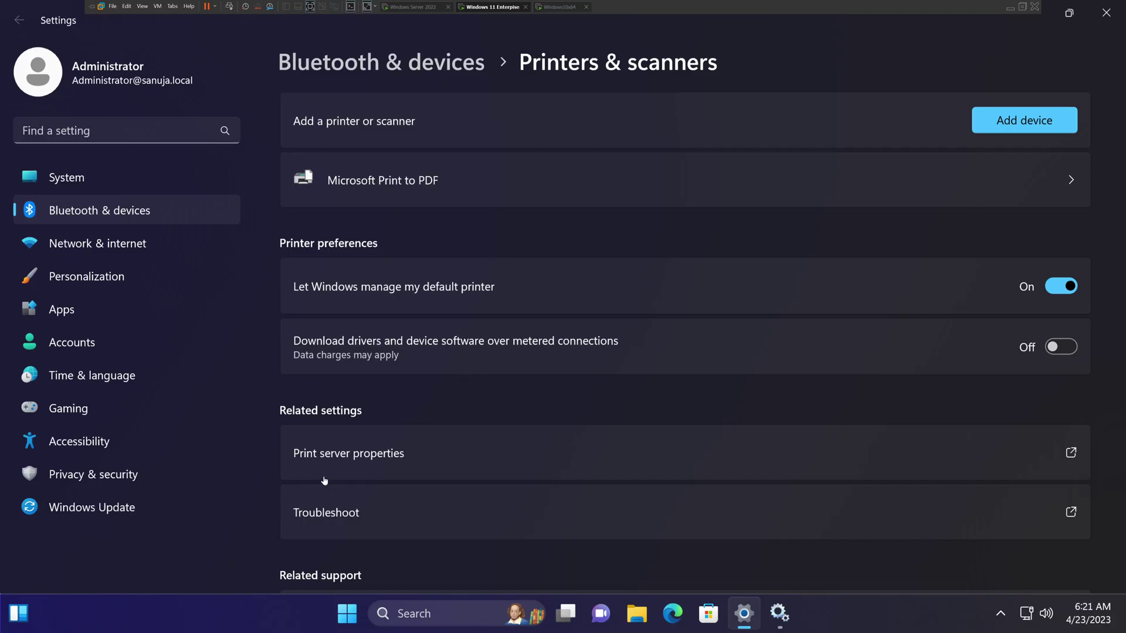
pyautogui.click(545, 7)
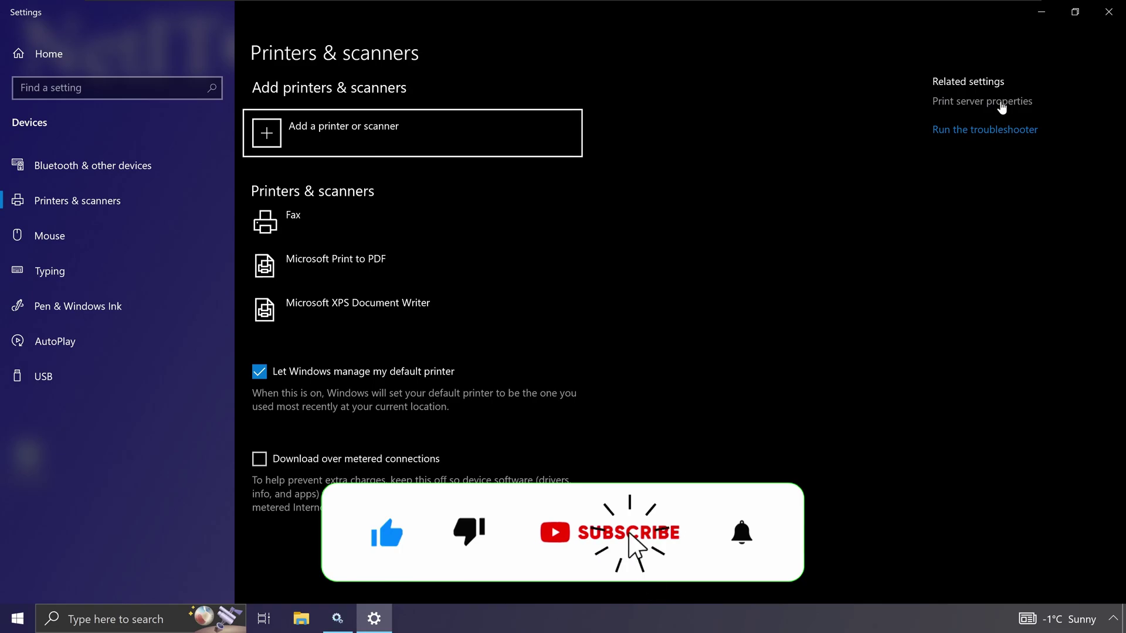
pyautogui.click(1007, 102)
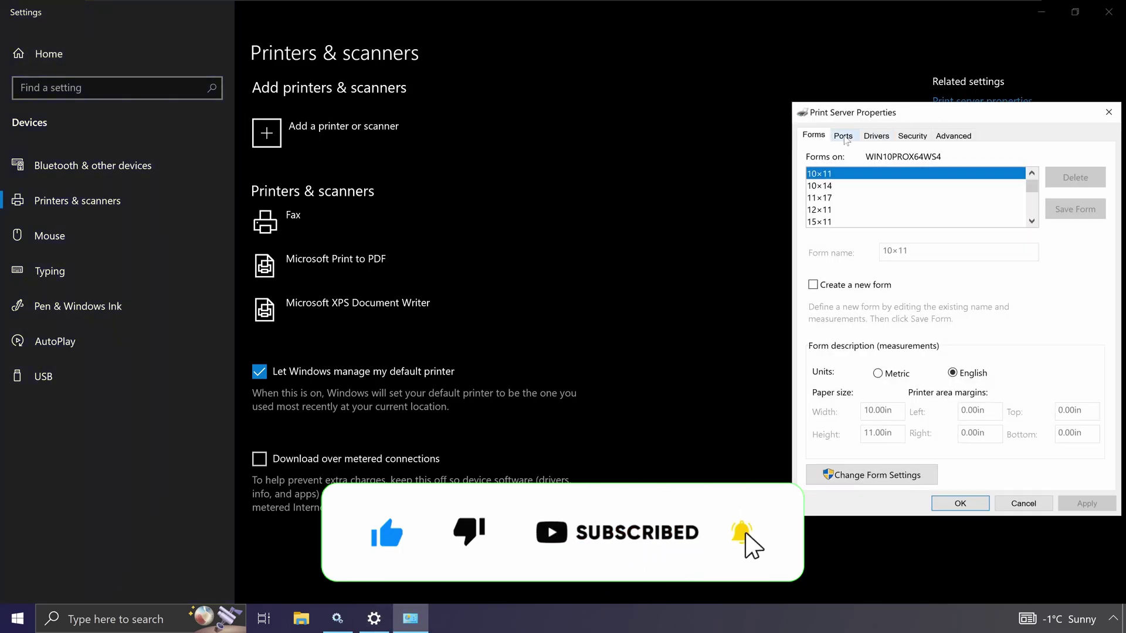
pyautogui.click(844, 136)
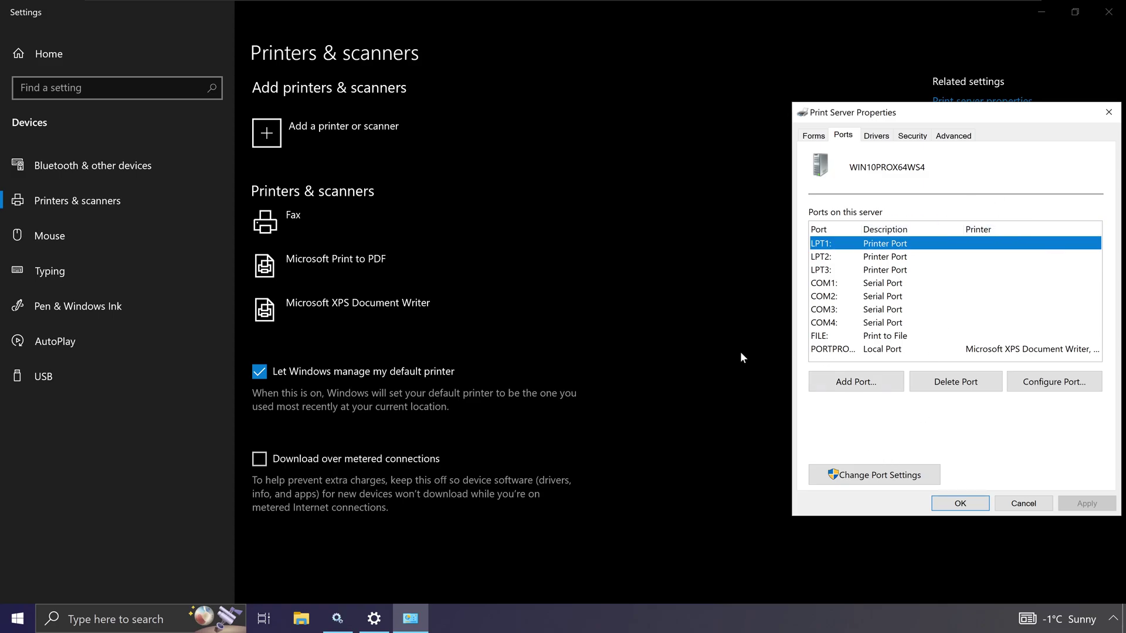
pyautogui.click(1024, 506)
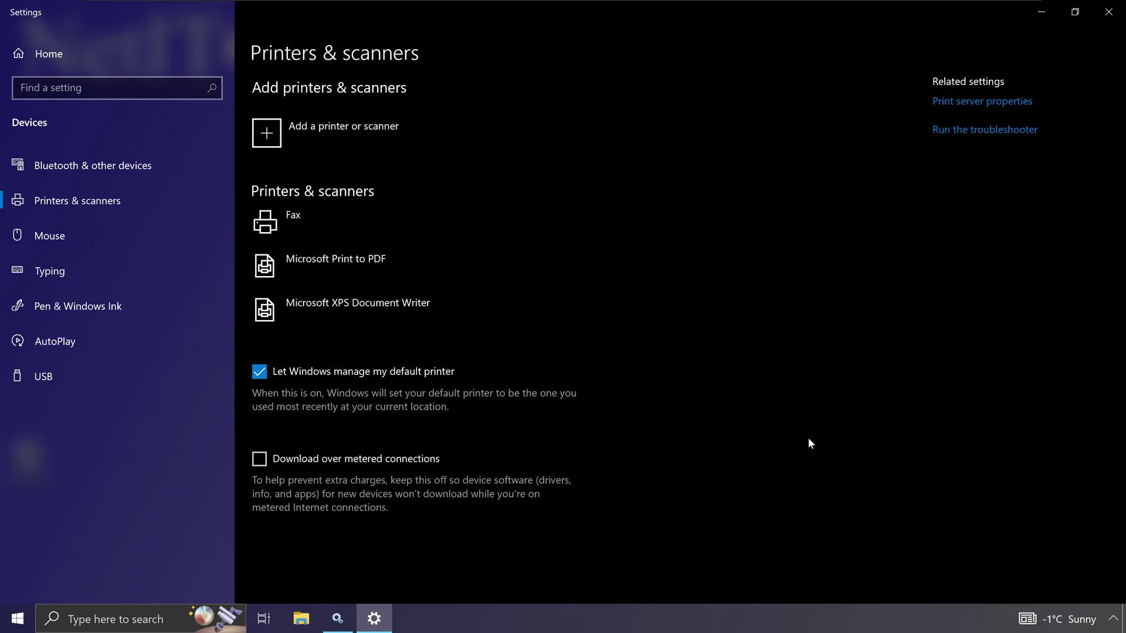
pyautogui.moveTo(441, 2)
# Return to the Windows 11 Enterprise machine and reveal the hidden notification area icons
pyautogui.click(490, 6)
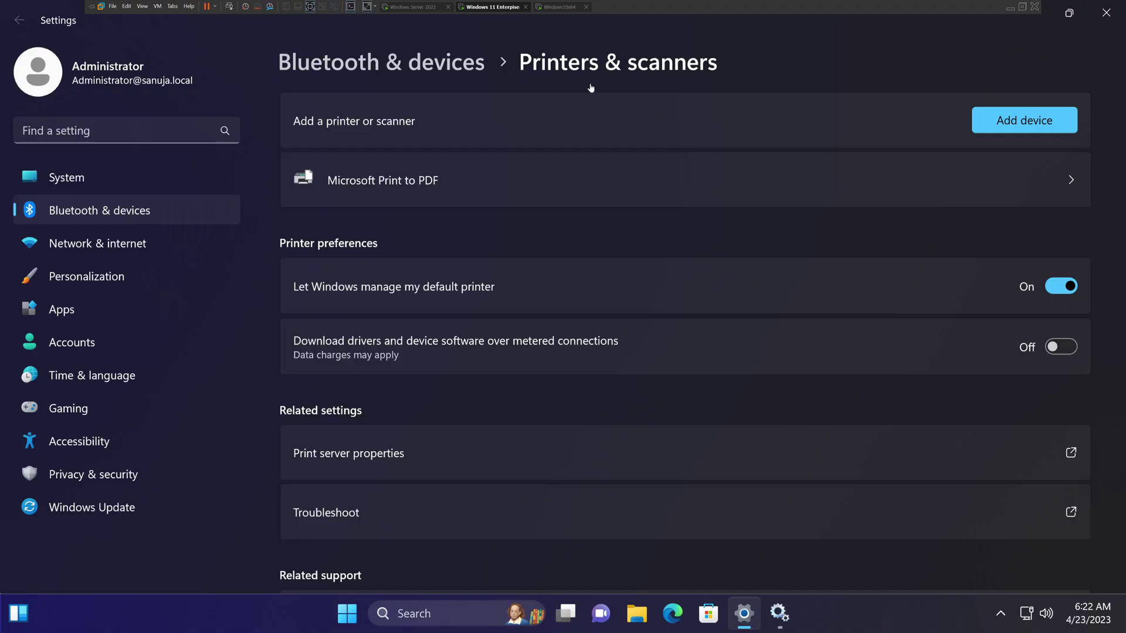
pyautogui.click(1000, 614)
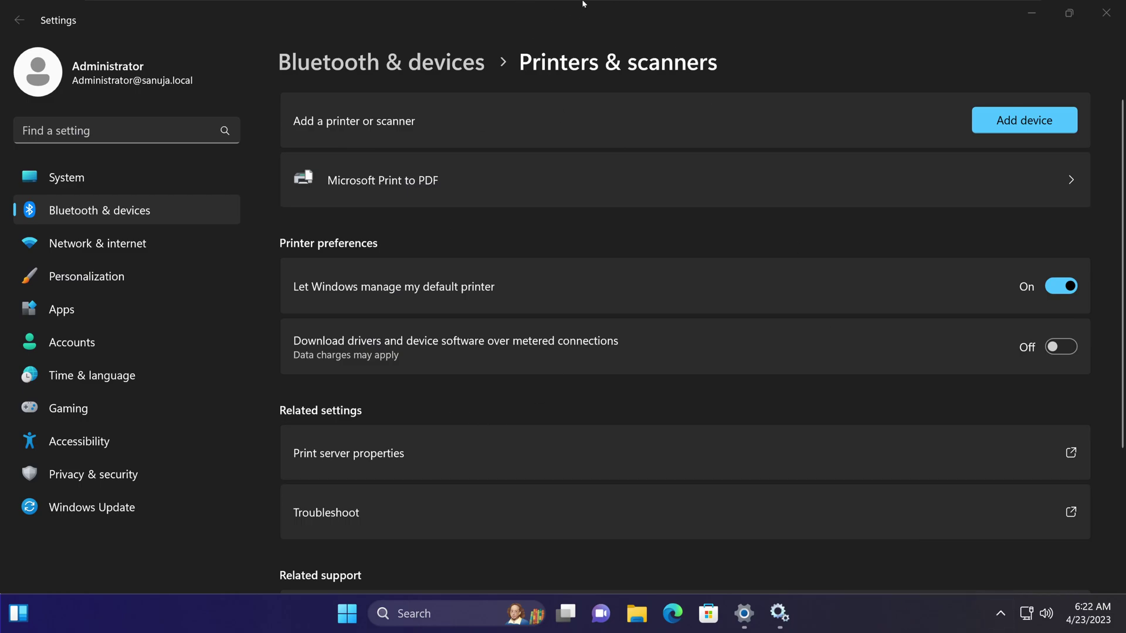
pyautogui.click(560, 7)
pyautogui.click(493, 6)
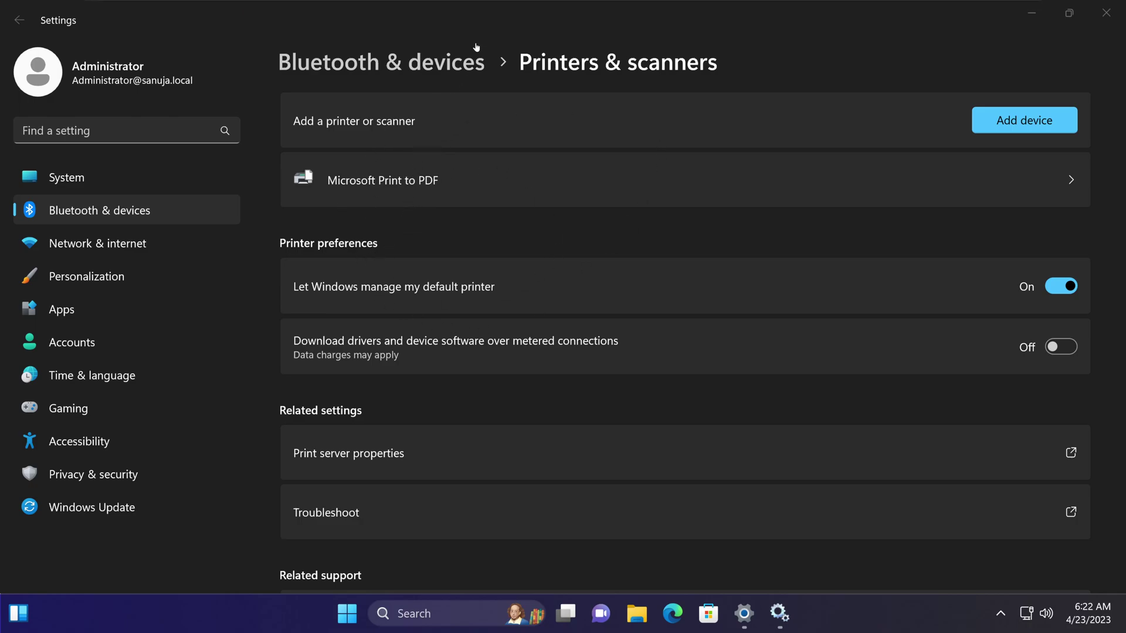
# Cancel deleting port LPT1: in Print Server Properties, close it, and bring Services forward
pyautogui.click(420, 461)
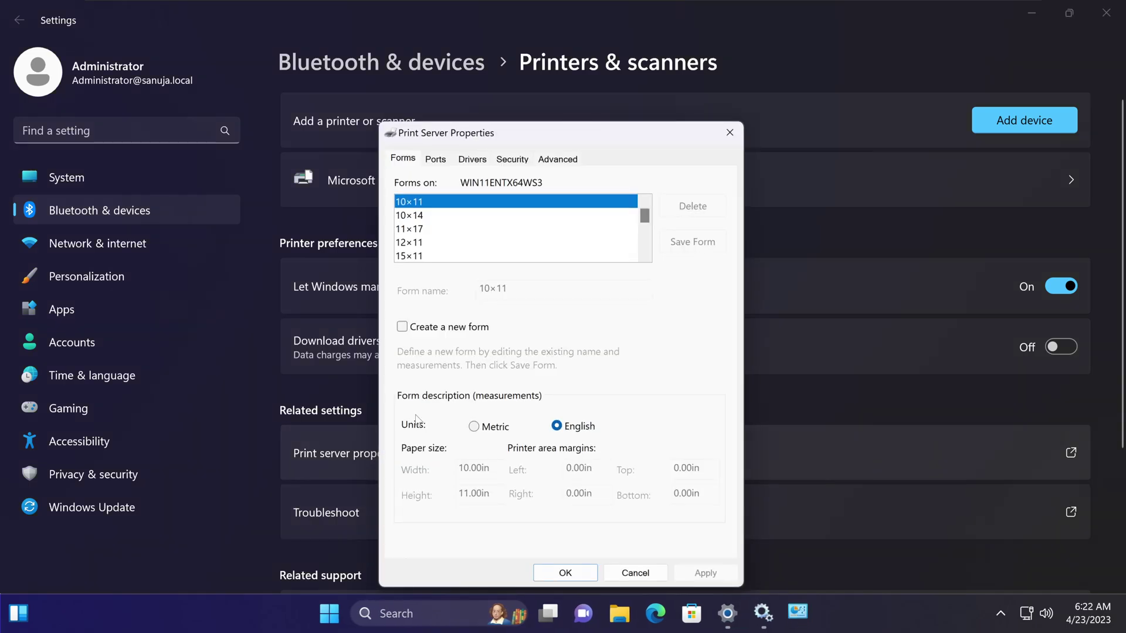
pyautogui.click(436, 159)
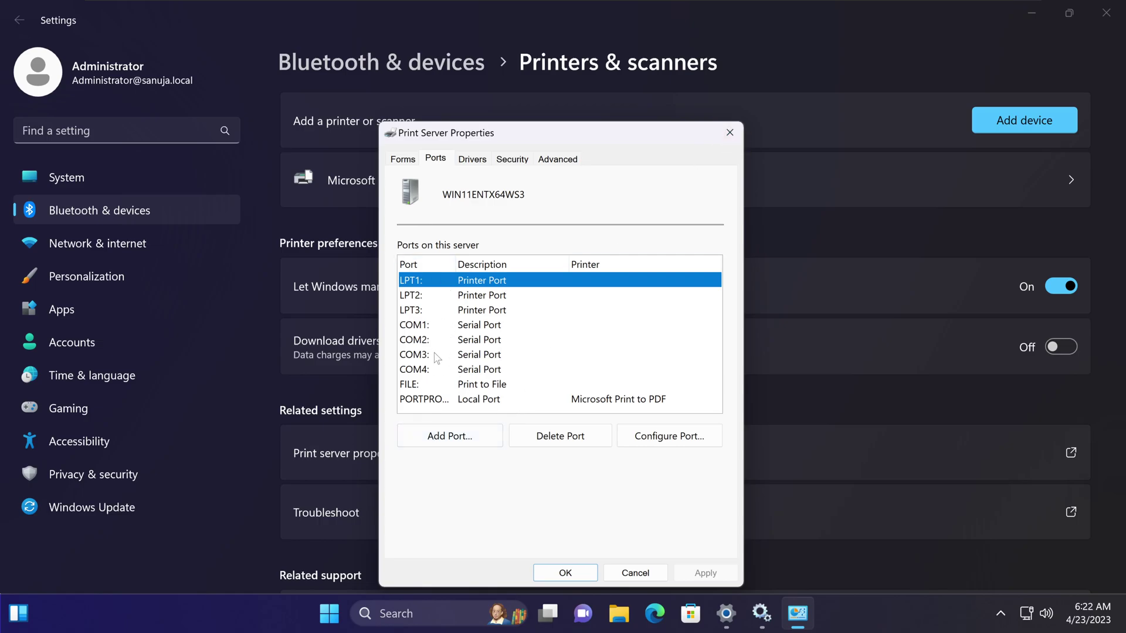
pyautogui.click(560, 440)
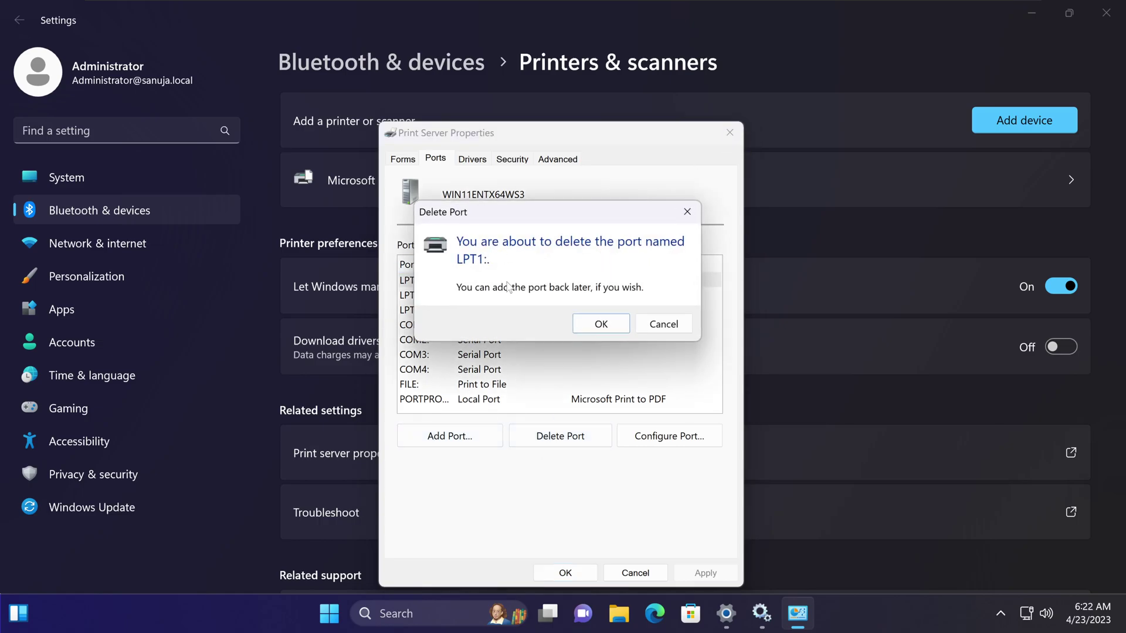
pyautogui.moveTo(663, 324); pyautogui.dragTo(591, 273)
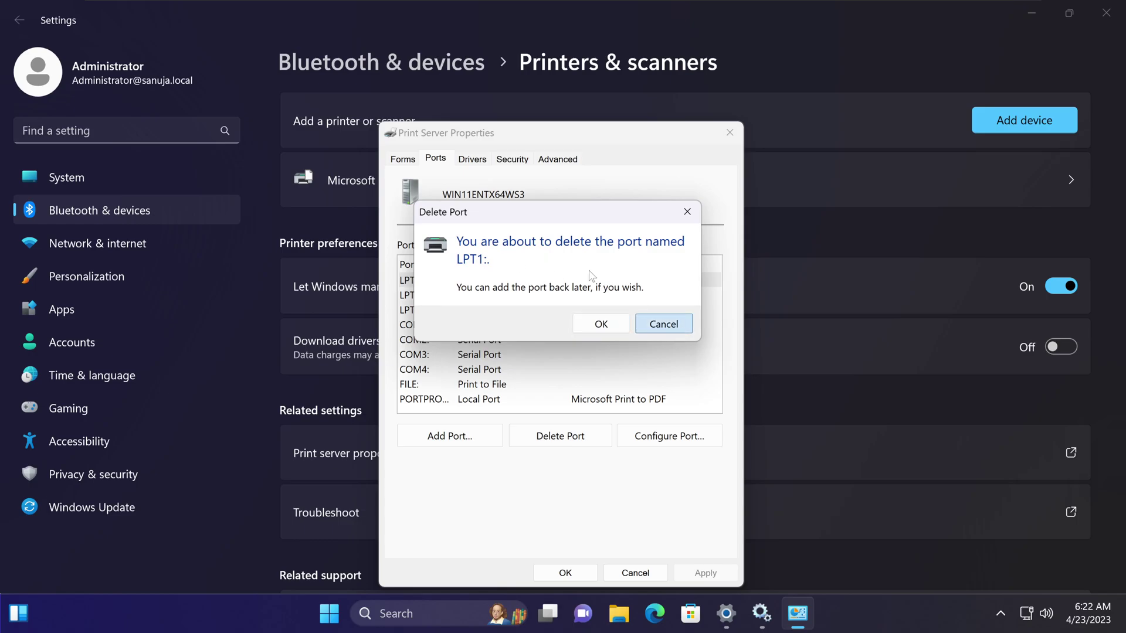
pyautogui.click(675, 317)
pyautogui.click(729, 133)
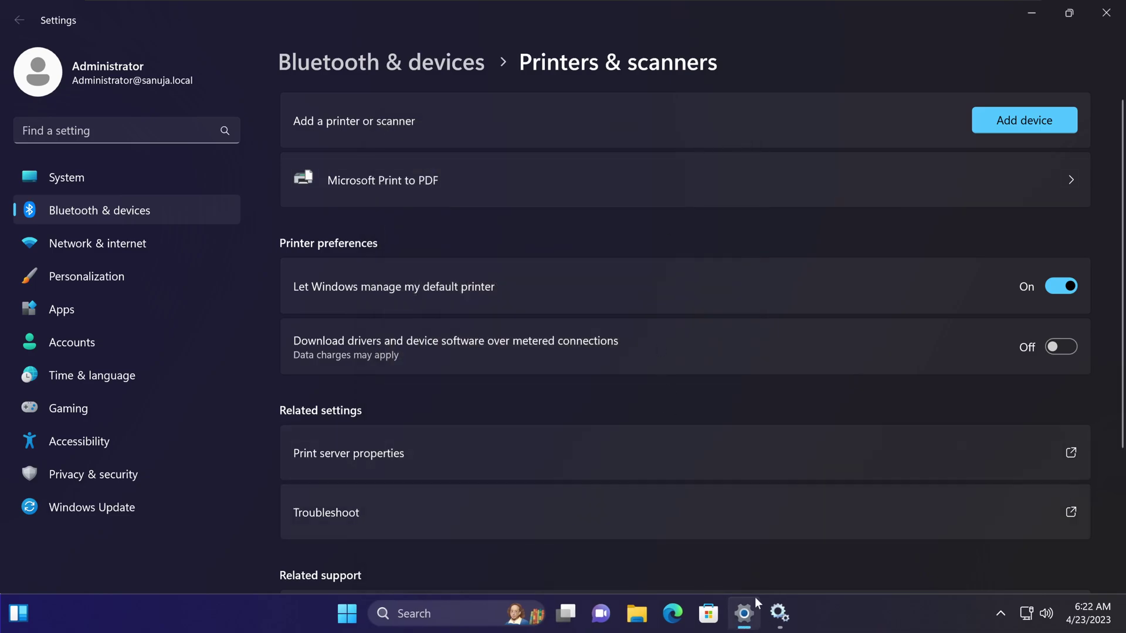
pyautogui.click(787, 622)
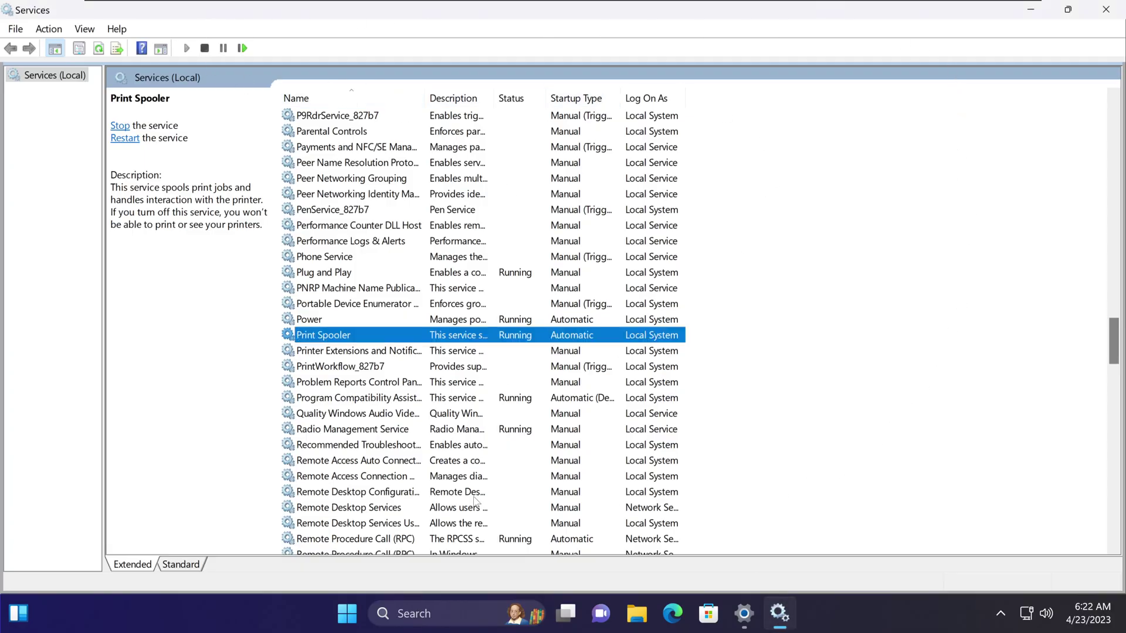
# Restart the Print Spooler service from its context menu, then close the Services console
pyautogui.rightClick(323, 341)
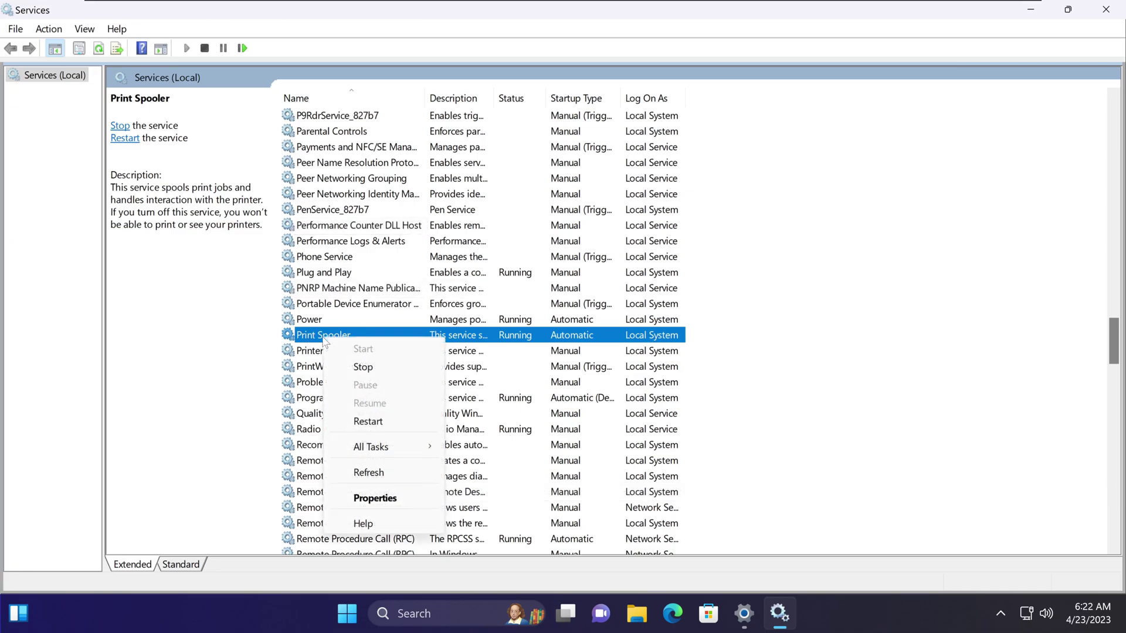
pyautogui.click(368, 423)
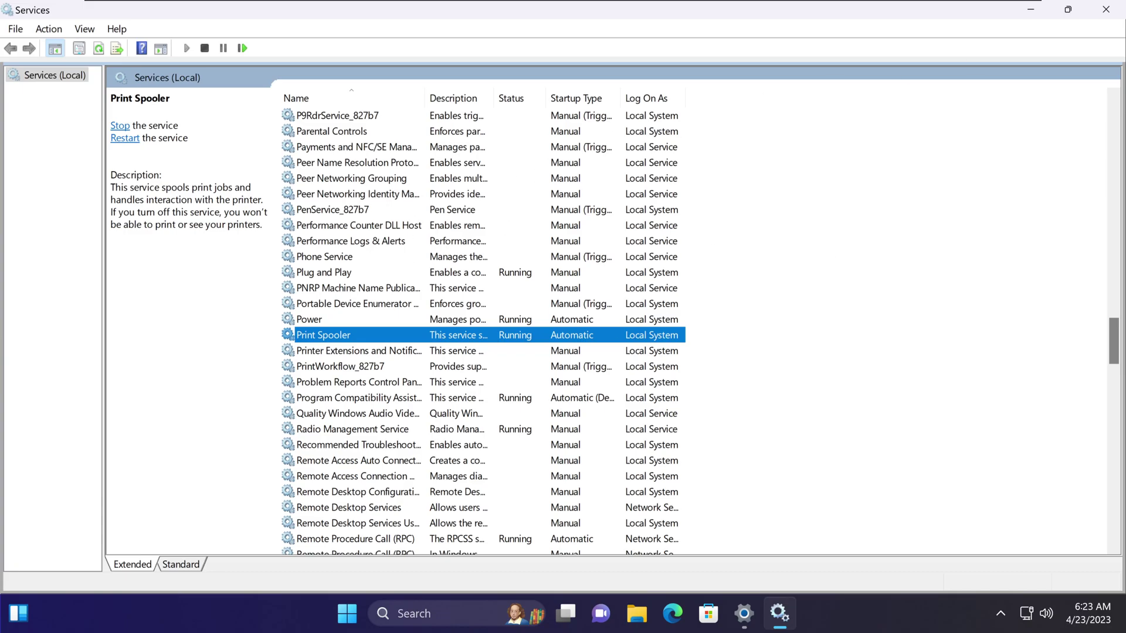
pyautogui.click(1107, 10)
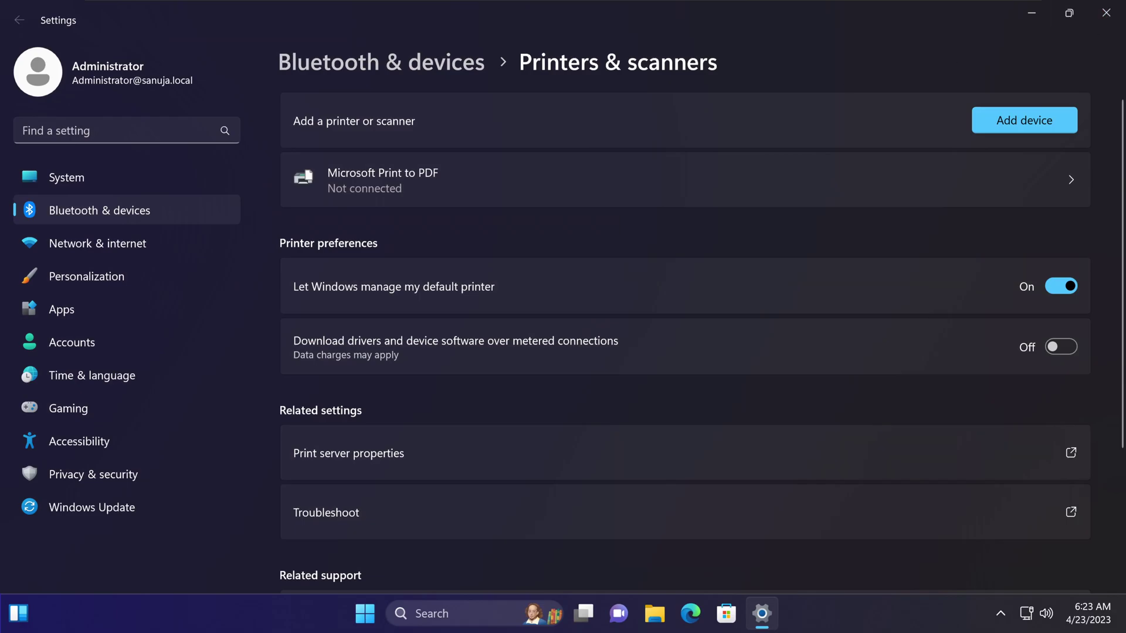